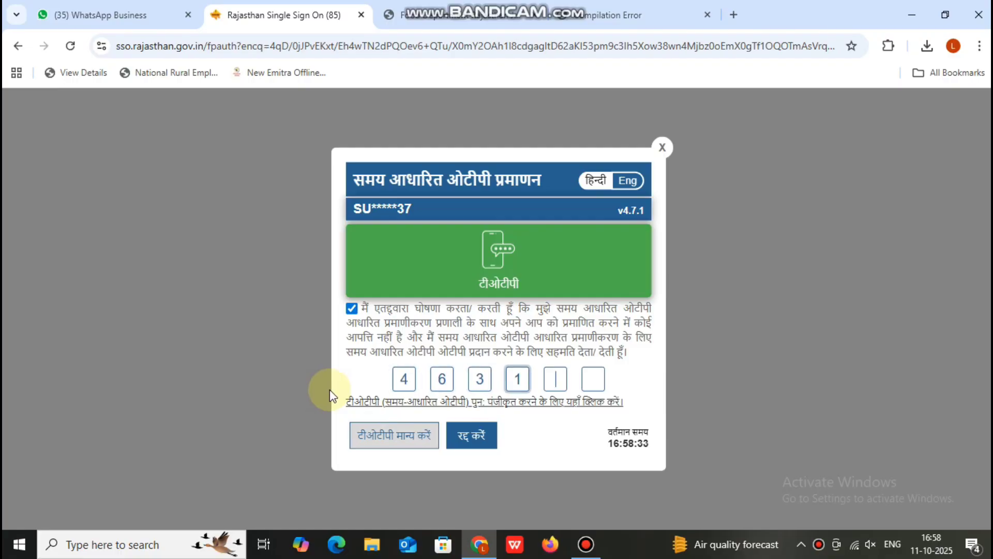
# Finish entering the time-based OTP and verify it to reach the SSO apps page.
pyautogui.write('01')
pyautogui.click(371, 434)
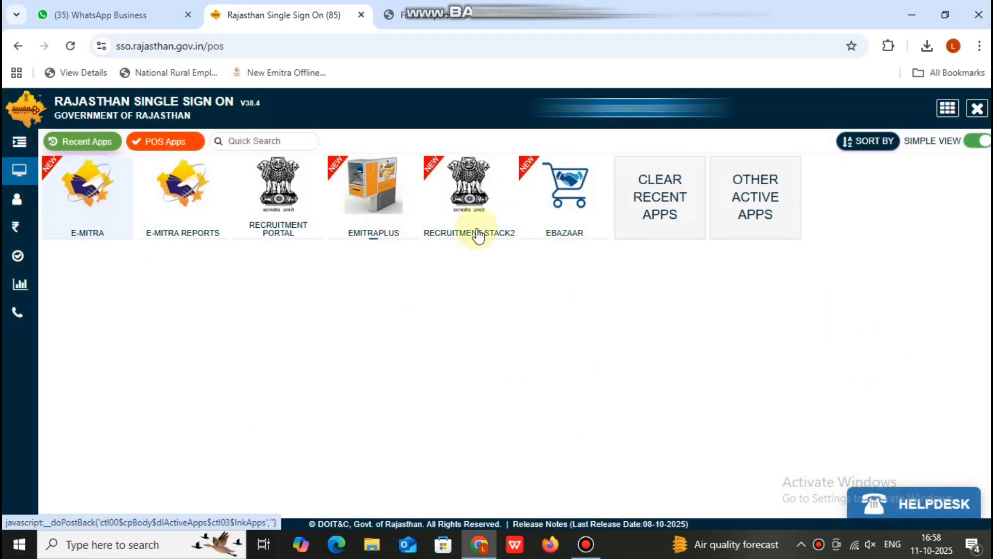
# Launch the VKYUPY portal from Citizen Apps and start a नया आवेदन application.
pyautogui.click(17, 197)
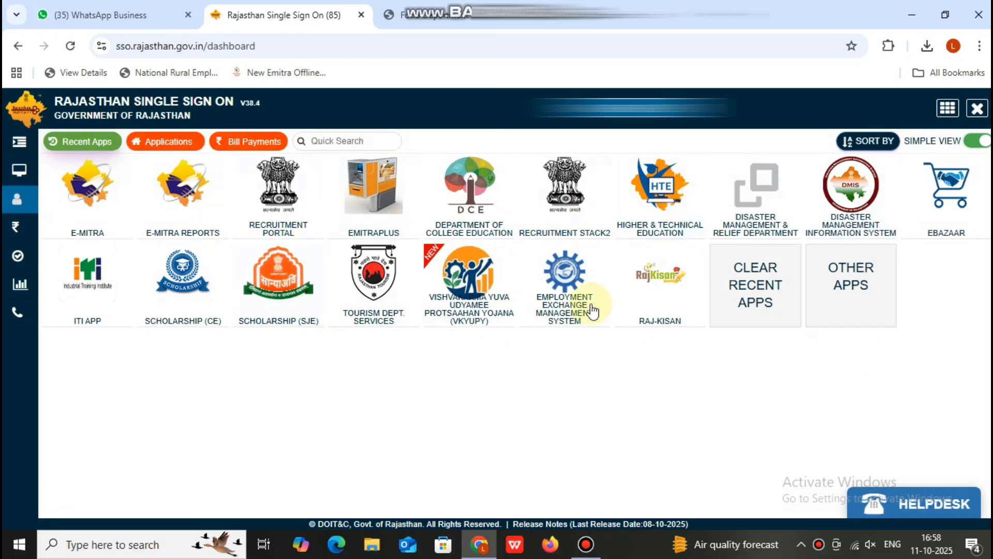
pyautogui.click(456, 279)
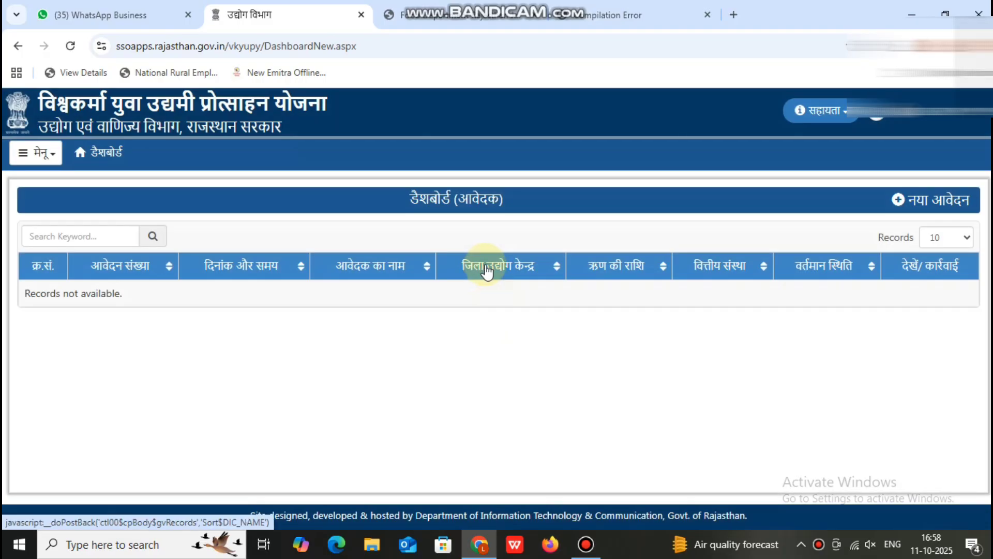
pyautogui.click(34, 154)
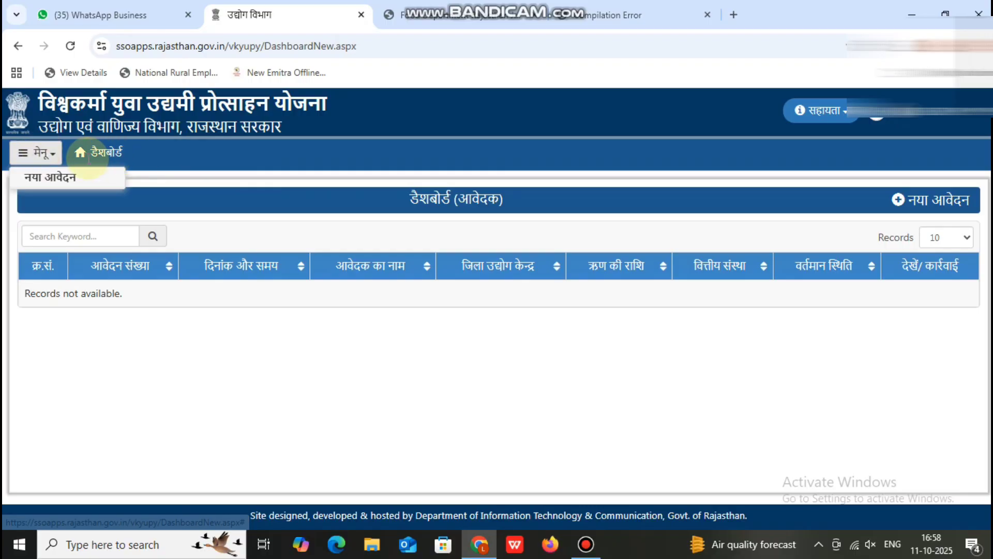
pyautogui.click(916, 205)
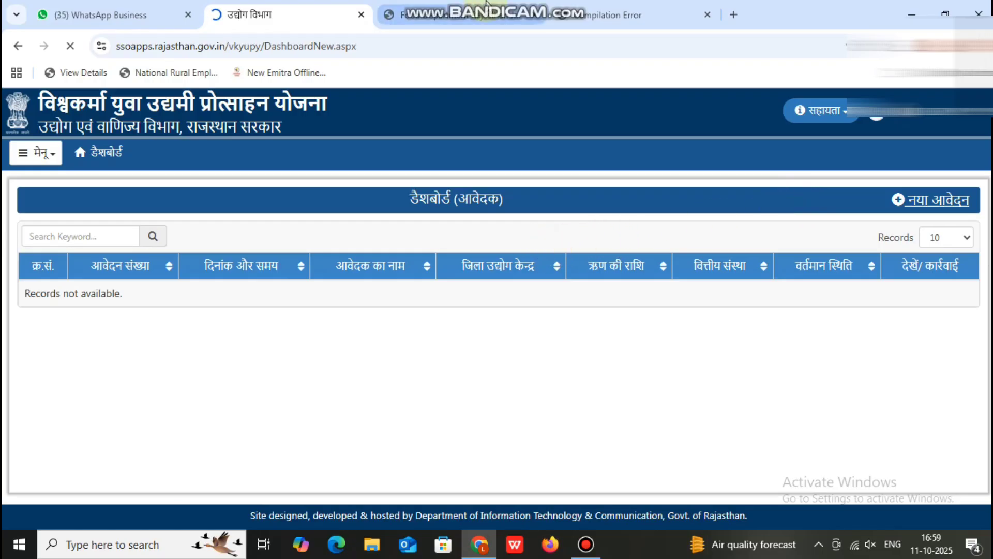
# Select राजसमन्द as the जिला उद्योग केन्द्र.
pyautogui.moveTo(487, 4)
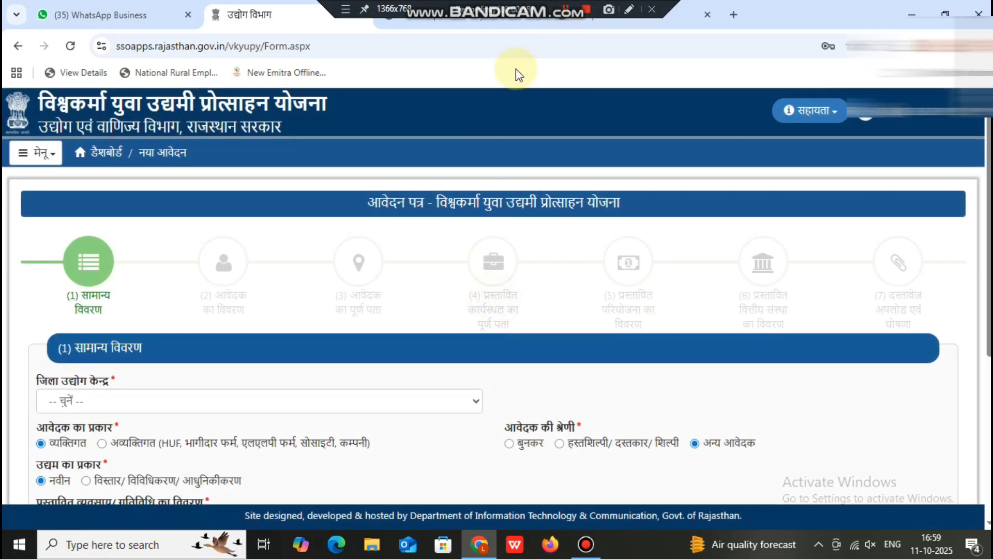
pyautogui.scroll(-2, 47, 222)
pyautogui.click(91, 258)
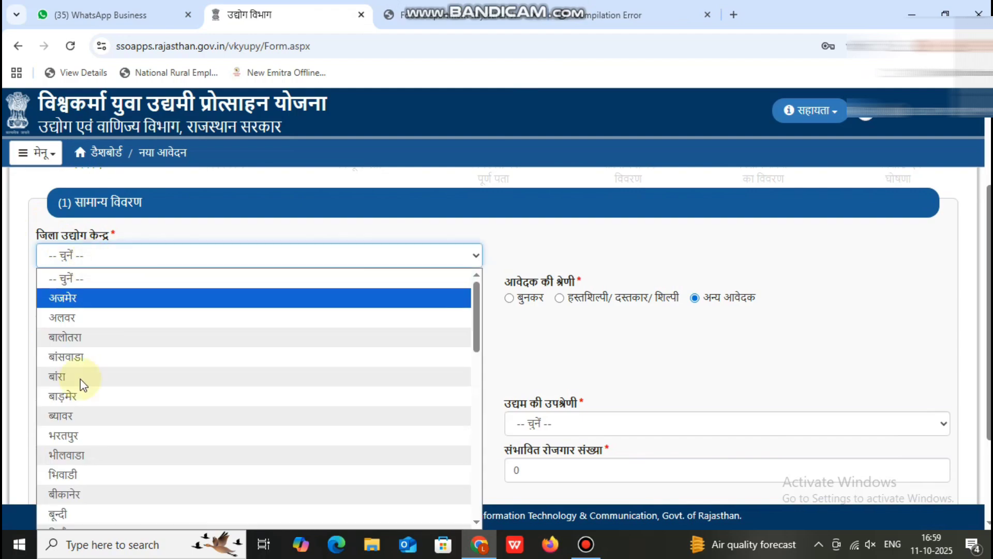
pyautogui.scroll(-5, 127, 352)
pyautogui.scroll(1, 130, 326)
pyautogui.scroll(2, 130, 331)
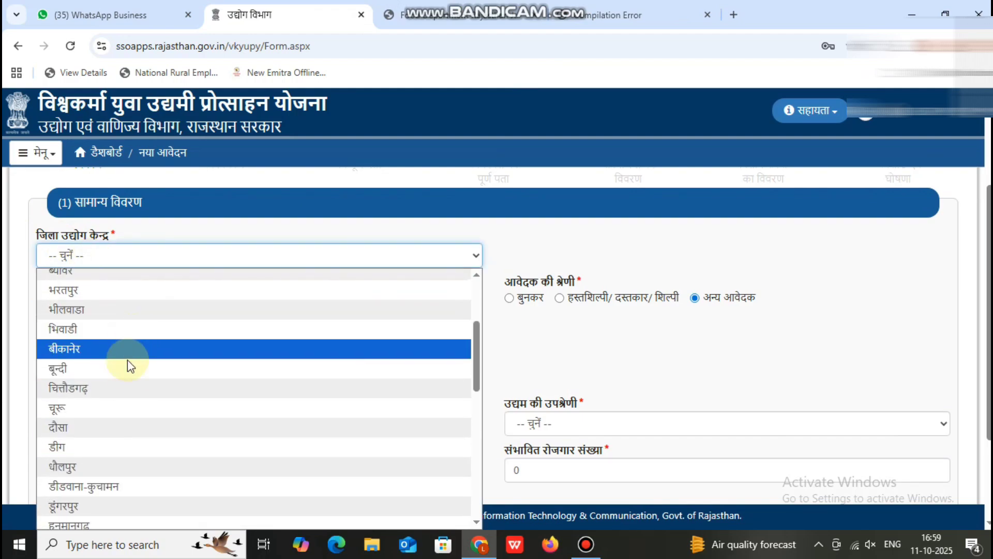
pyautogui.scroll(-6, 128, 372)
pyautogui.scroll(-3, 141, 435)
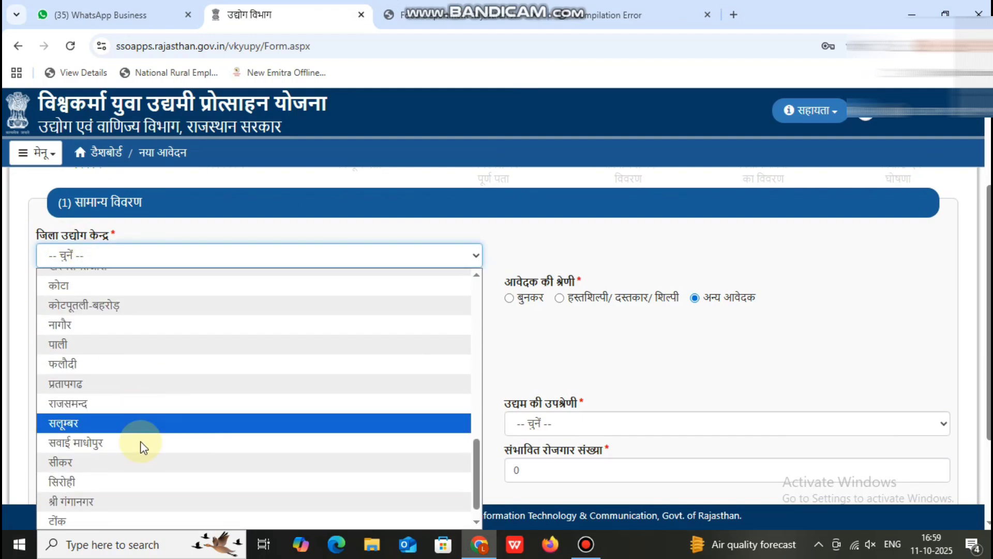
pyautogui.click(150, 414)
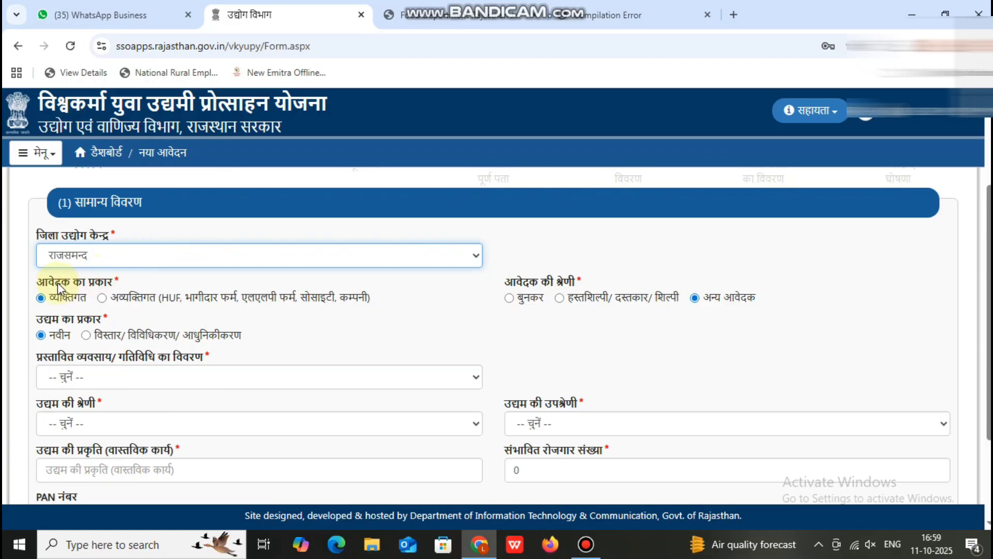
# Set the enterprise type to विस्तार/ विविधिकरण/ आधुनिकीकरण.
pyautogui.moveTo(48, 286); pyautogui.dragTo(179, 301)
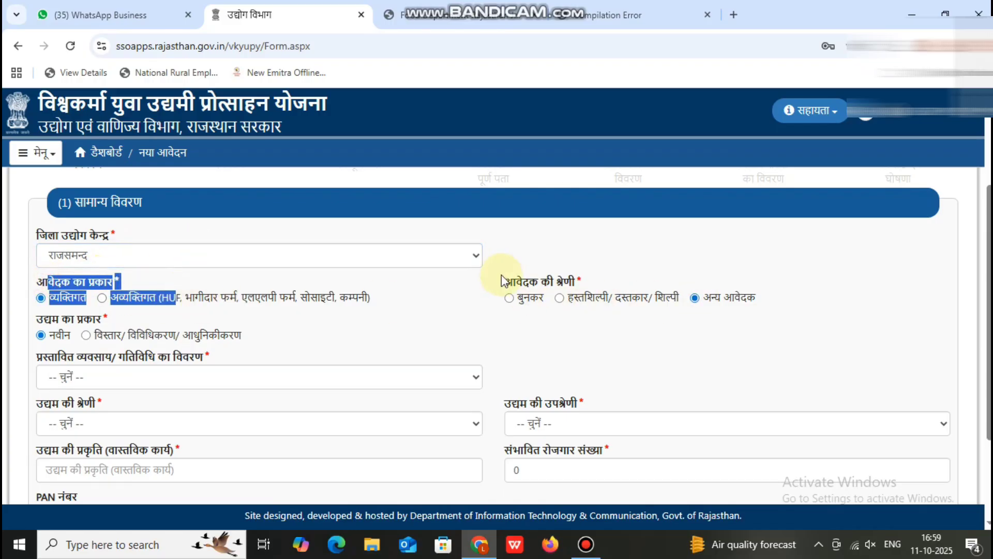
pyautogui.moveTo(504, 269); pyautogui.dragTo(632, 283)
pyautogui.moveTo(62, 320); pyautogui.dragTo(102, 320)
pyautogui.click(217, 335)
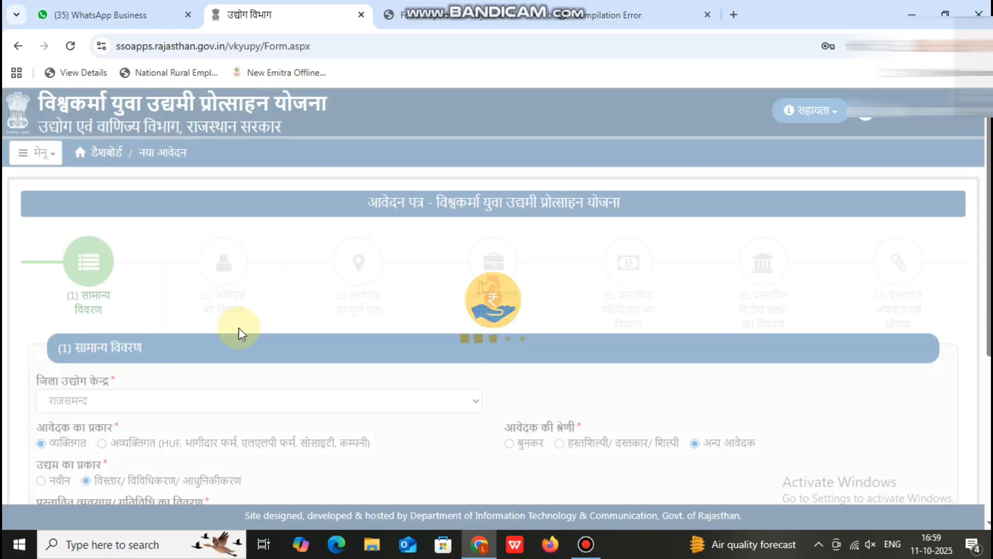
pyautogui.scroll(-5, 333, 355)
# Set activity सेवा, category कम्प्यूटर आधारित सेवायें and sub-category अन्य.
pyautogui.click(154, 246)
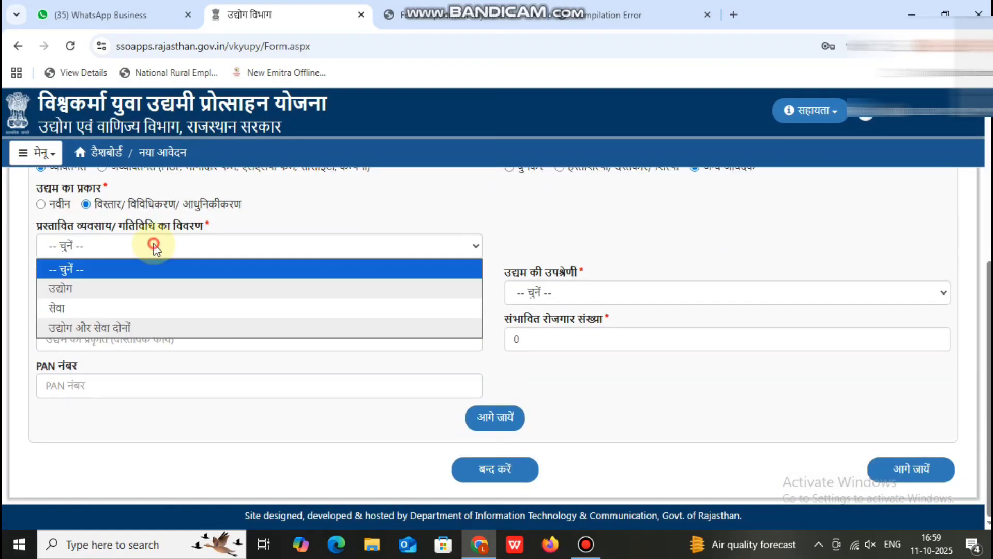
pyautogui.click(146, 309)
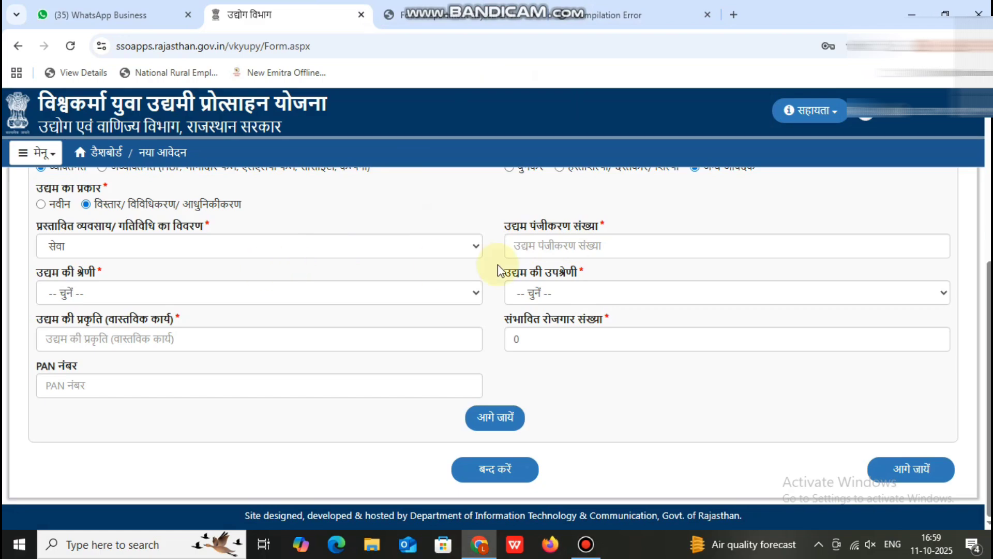
pyautogui.click(551, 251)
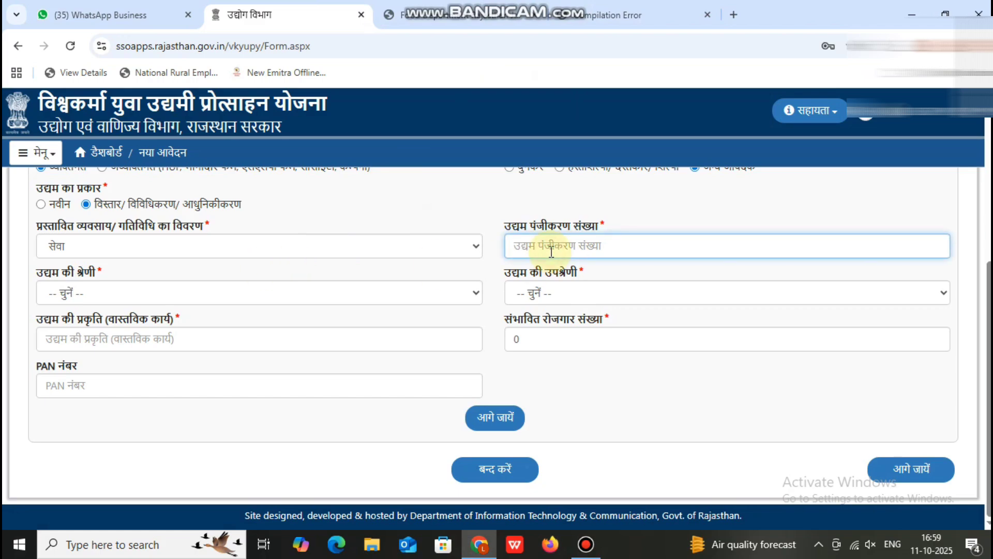
pyautogui.click(217, 291)
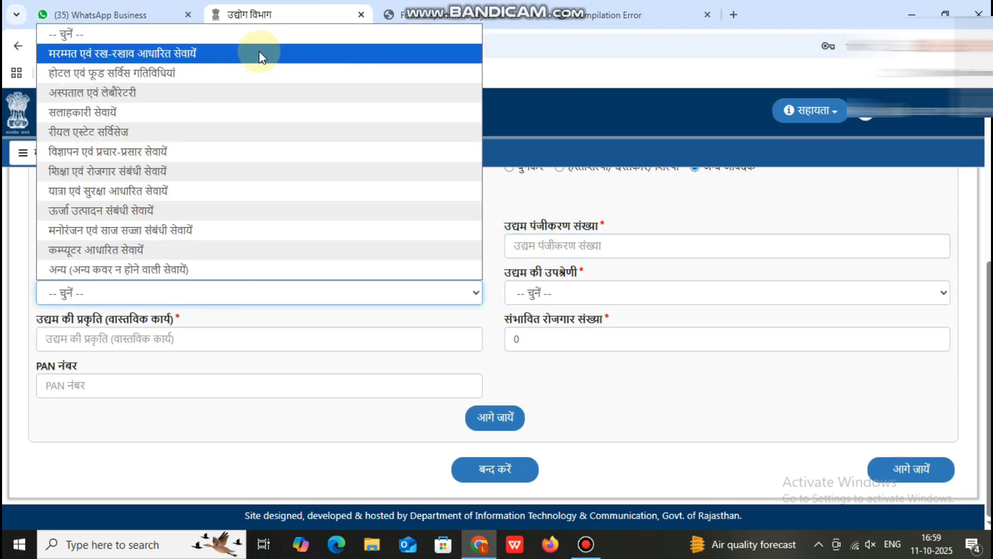
pyautogui.click(184, 250)
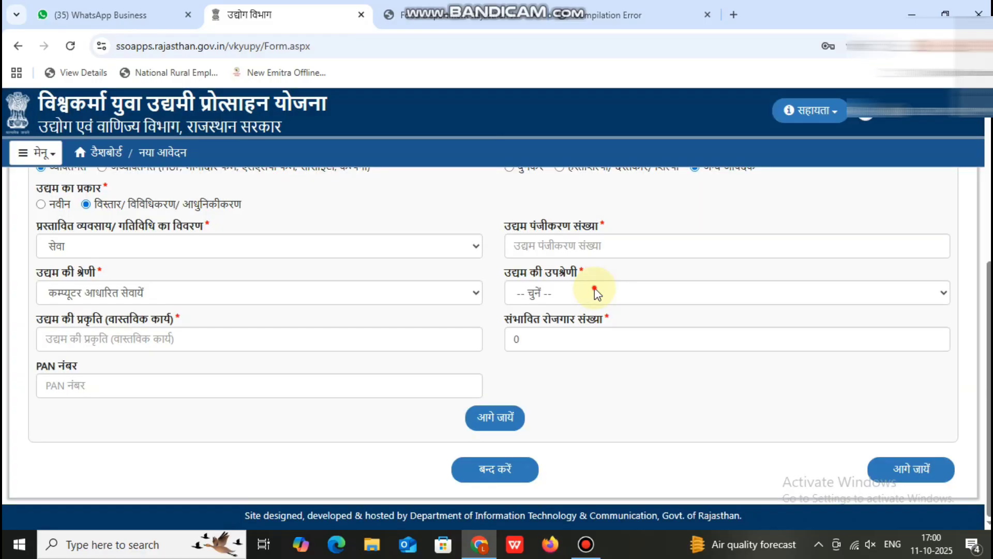
pyautogui.click(595, 287)
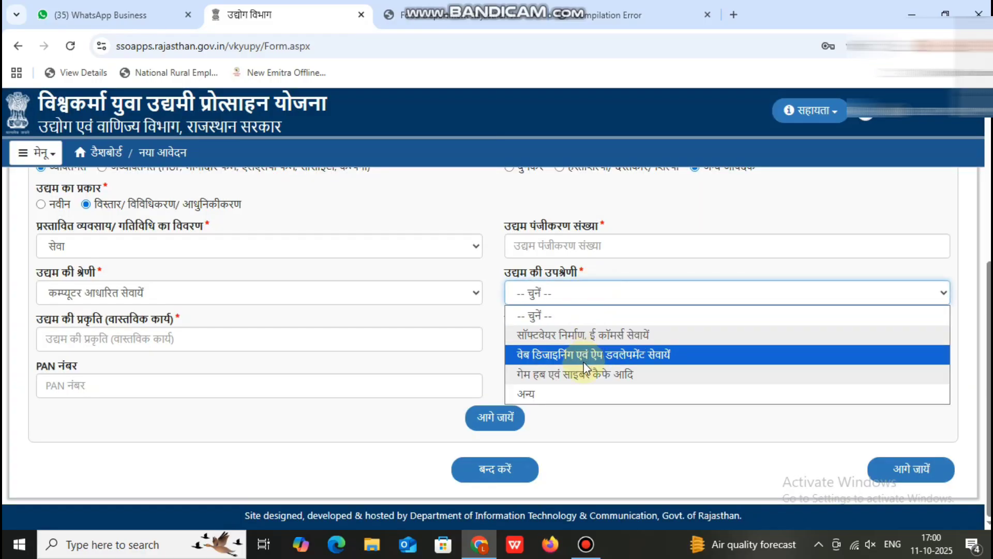
pyautogui.click(548, 391)
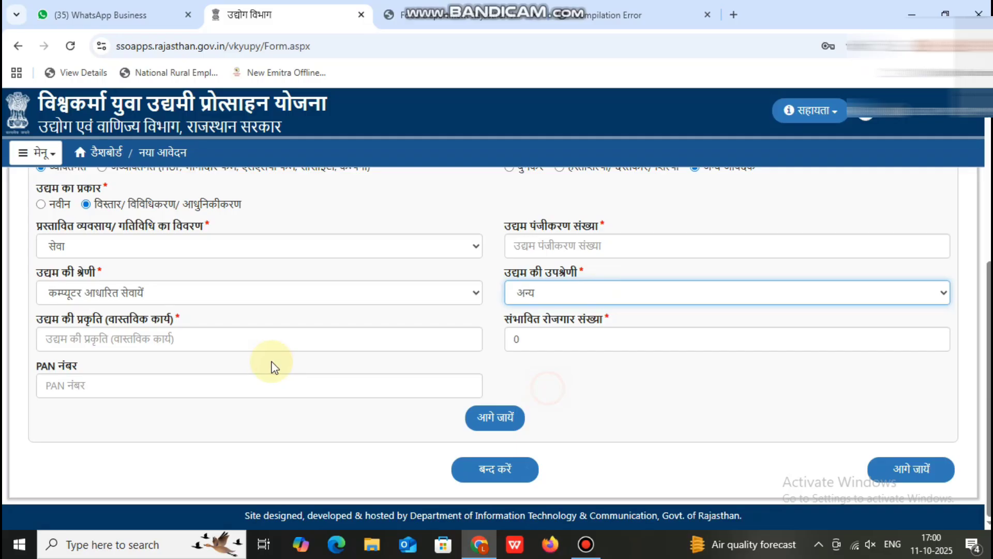
# Enter nature of work EMITRA, expected employment 2, and the applicant's PAN.
pyautogui.click(90, 330)
pyautogui.write('EMITRA')
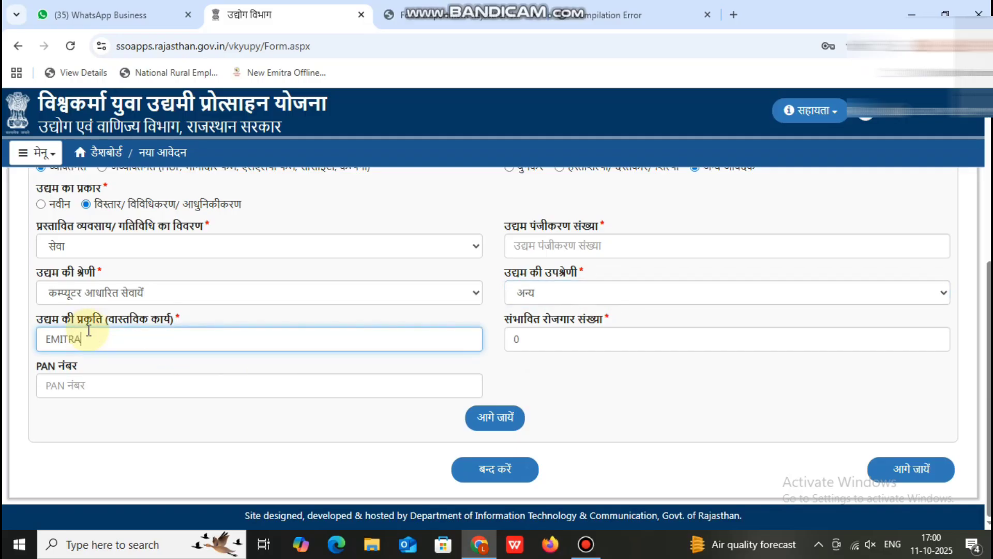
pyautogui.click(513, 338)
pyautogui.write('2')
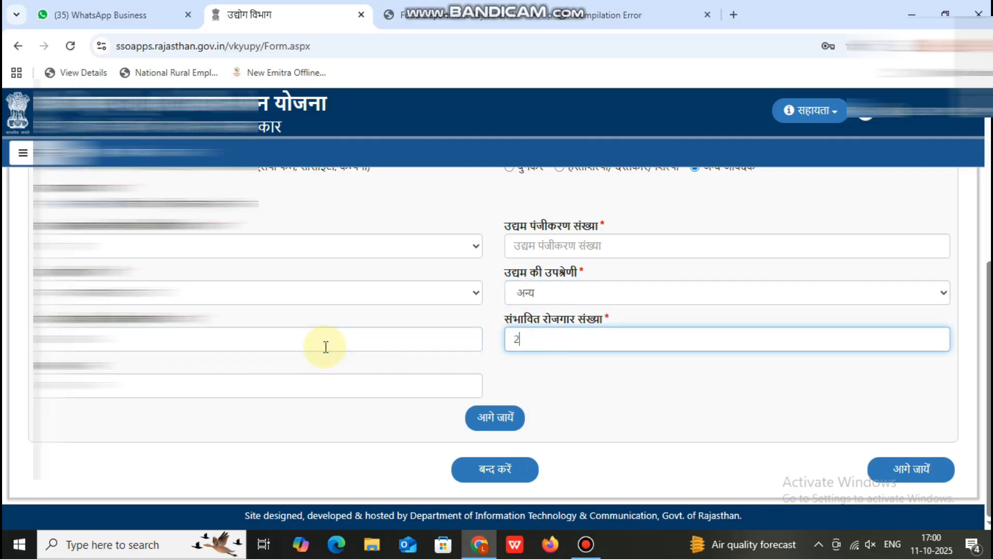
pyautogui.click(302, 373)
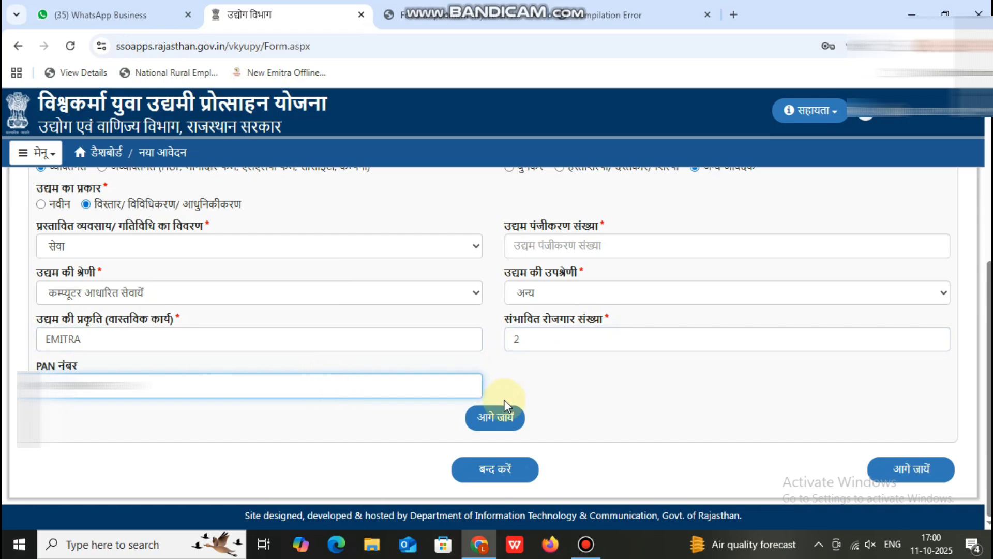
# Fill in the applicant details, including social category, religion and education, and save them.
pyautogui.click(496, 418)
pyautogui.moveTo(582, 370); pyautogui.dragTo(520, 362)
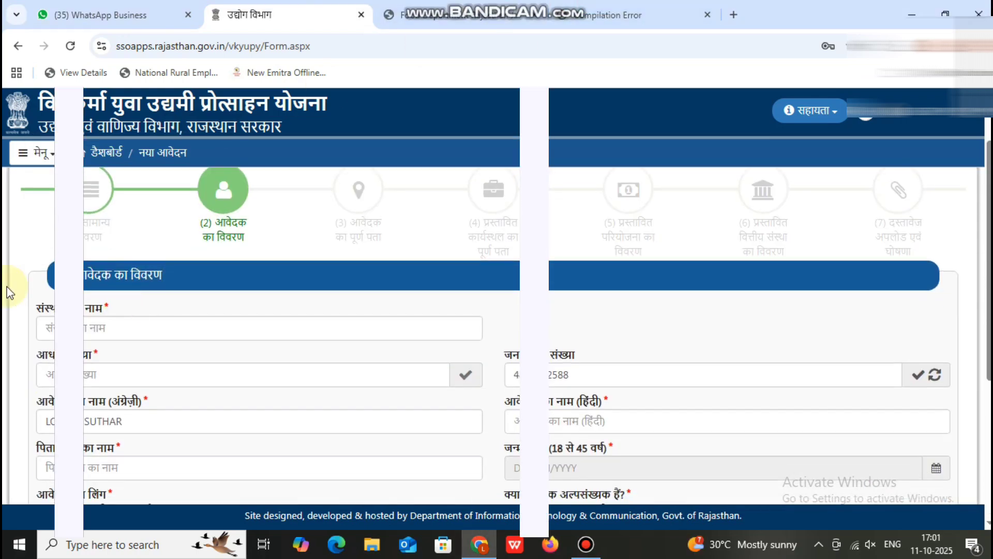
pyautogui.moveTo(44, 309); pyautogui.dragTo(104, 304)
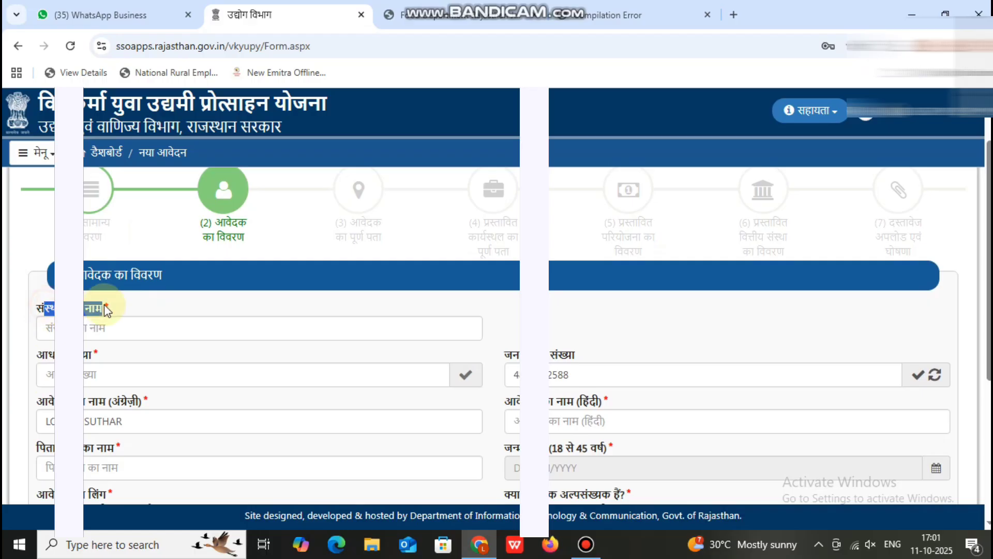
pyautogui.scroll(-2, 179, 317)
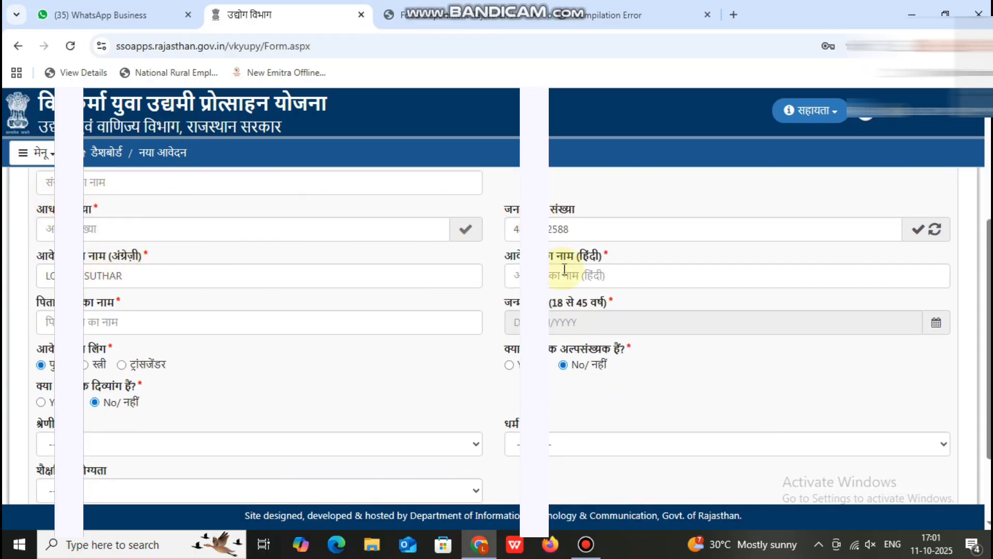
pyautogui.moveTo(78, 306); pyautogui.dragTo(131, 313)
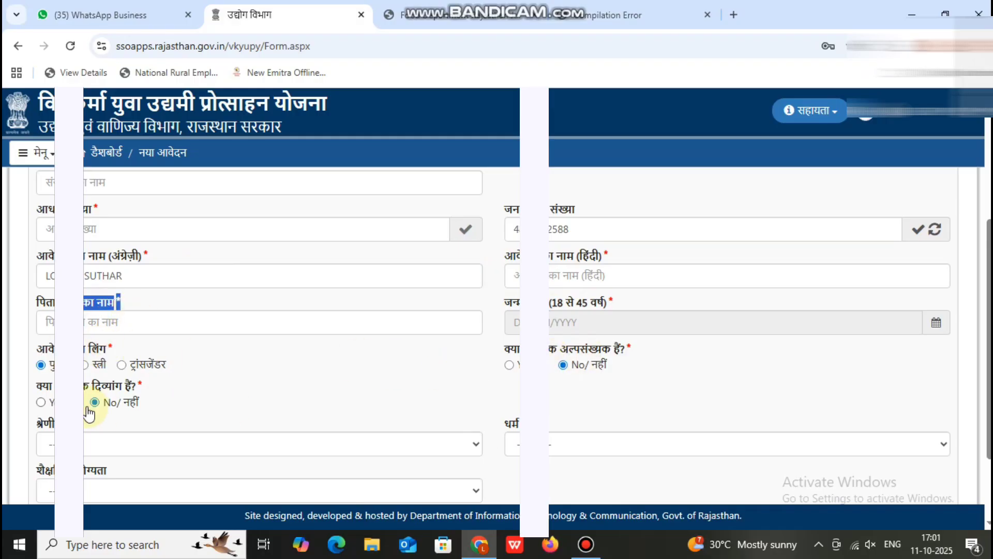
pyautogui.scroll(-1, 140, 404)
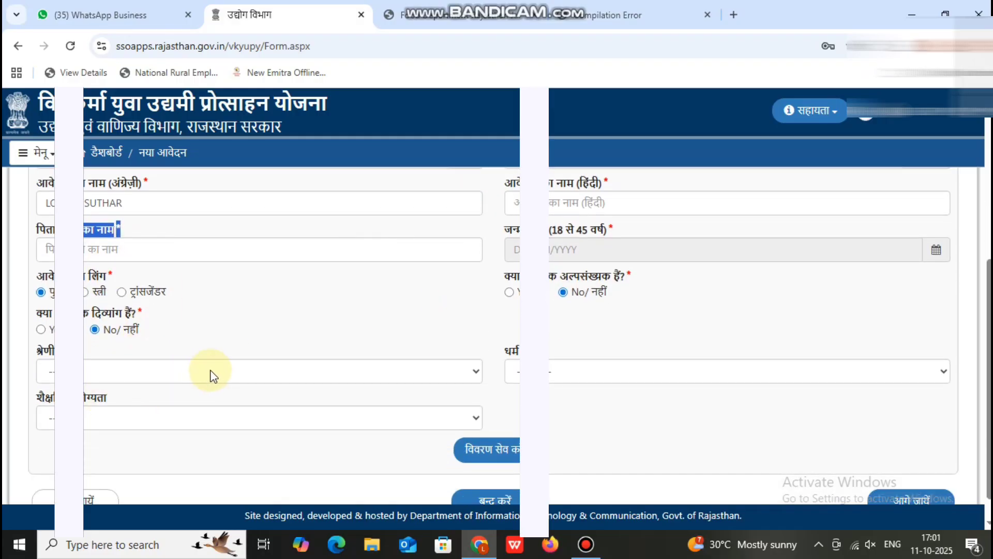
pyautogui.click(306, 363)
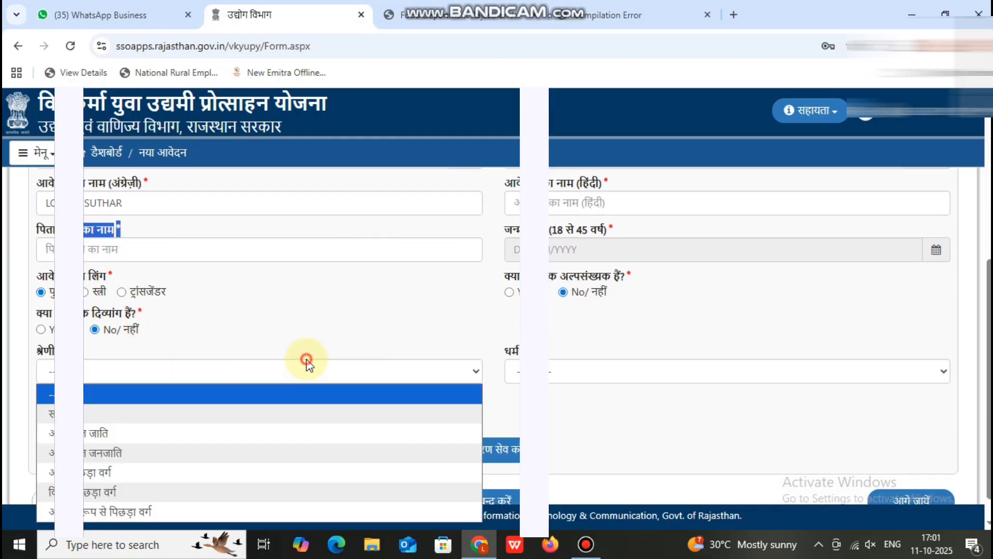
pyautogui.click(608, 370)
pyautogui.click(289, 411)
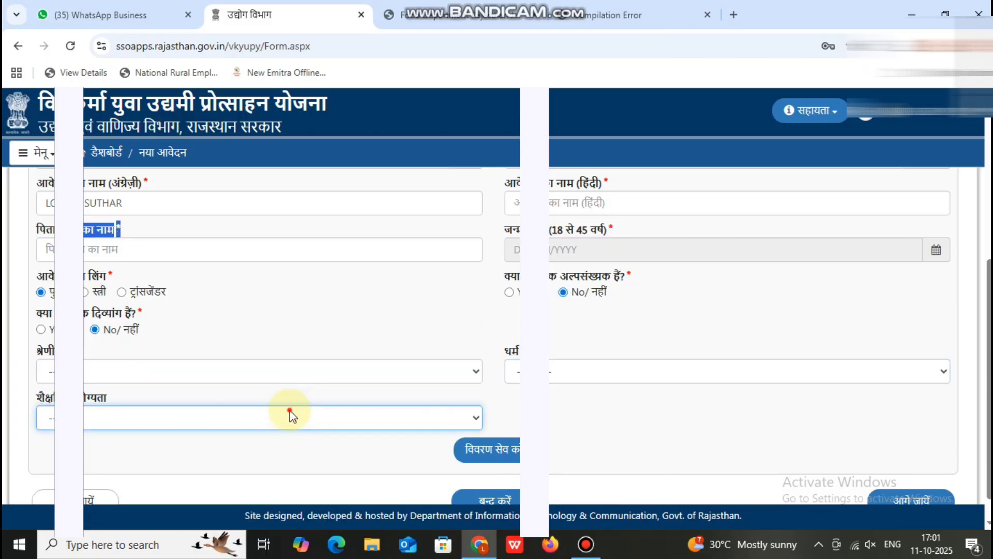
pyautogui.scroll(-1, 592, 413)
pyautogui.scroll(5, 482, 293)
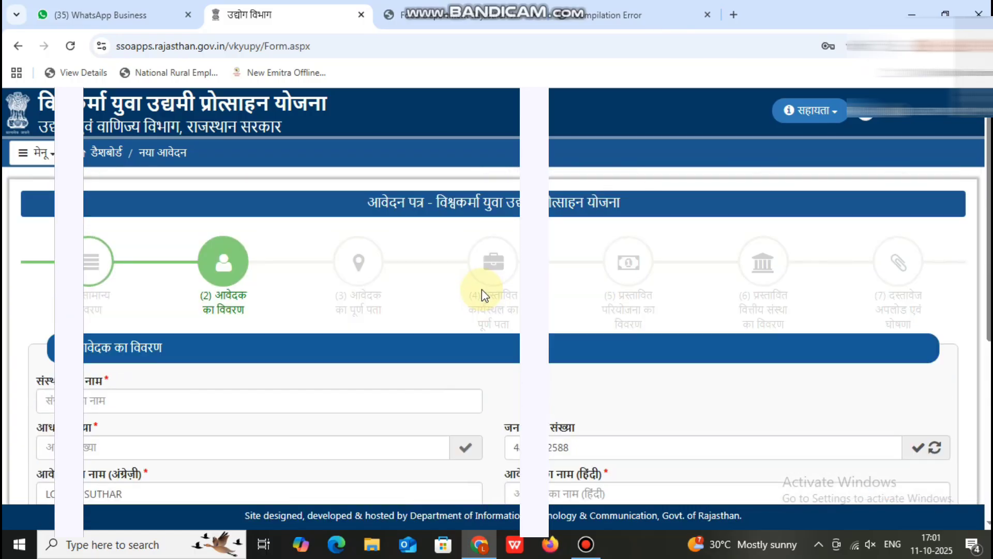
pyautogui.scroll(-5, 482, 290)
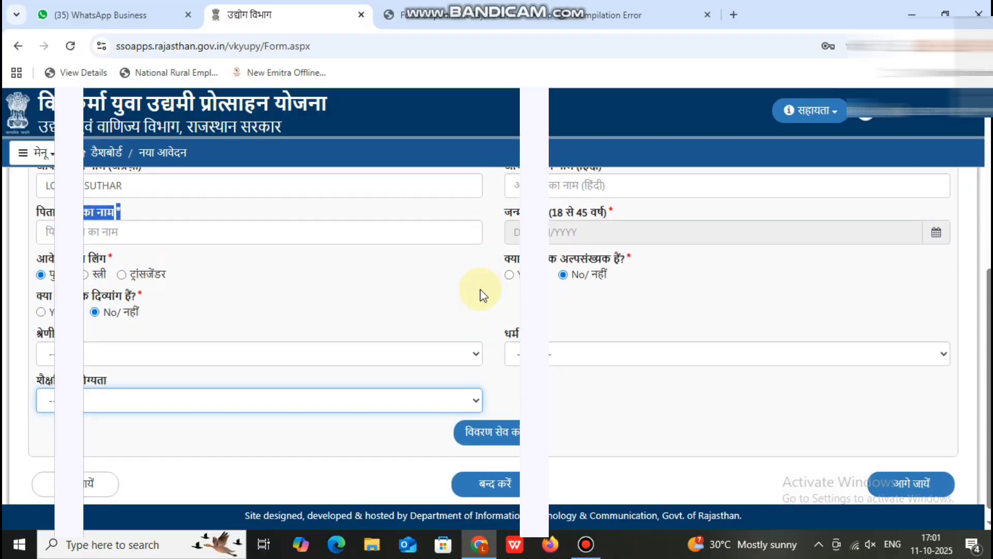
pyautogui.moveTo(438, 4)
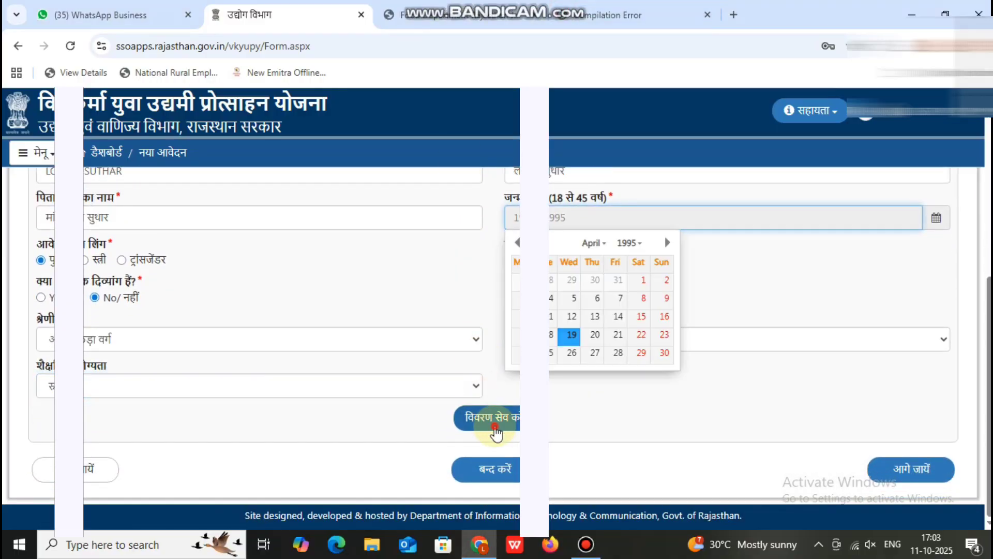
pyautogui.click(494, 419)
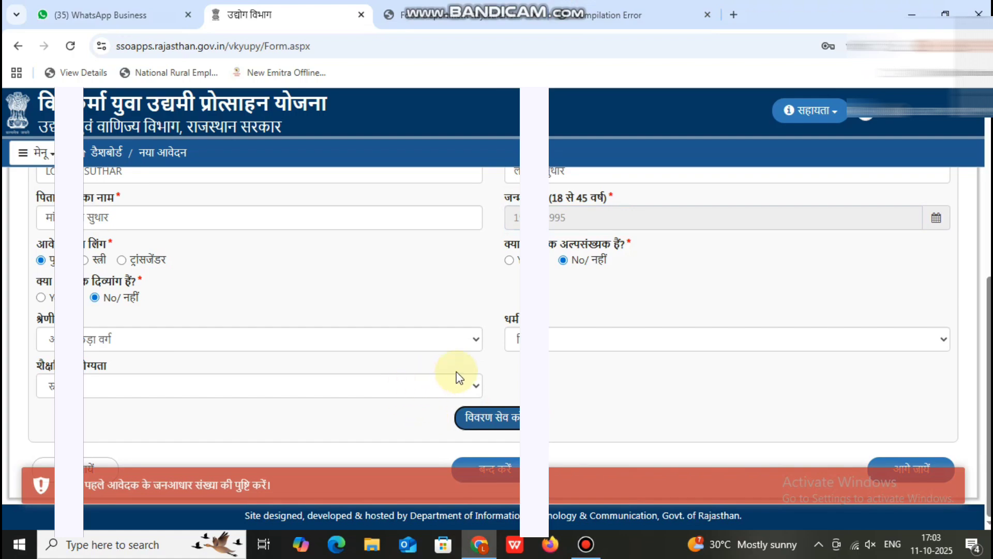
# Remove the stray characters from the Jan Aadhaar number and verify it.
pyautogui.scroll(3, 457, 373)
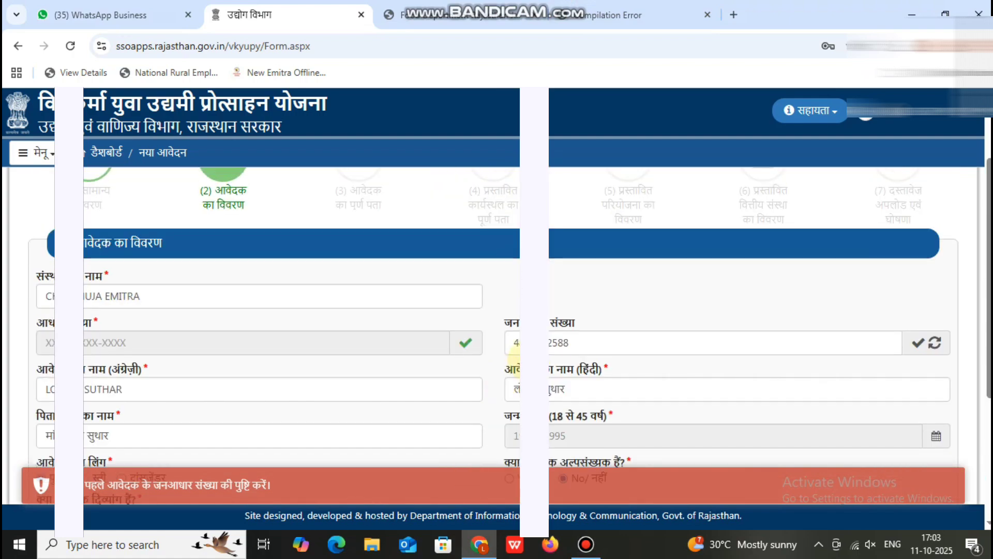
pyautogui.click(852, 345)
pyautogui.press('BackSpace')
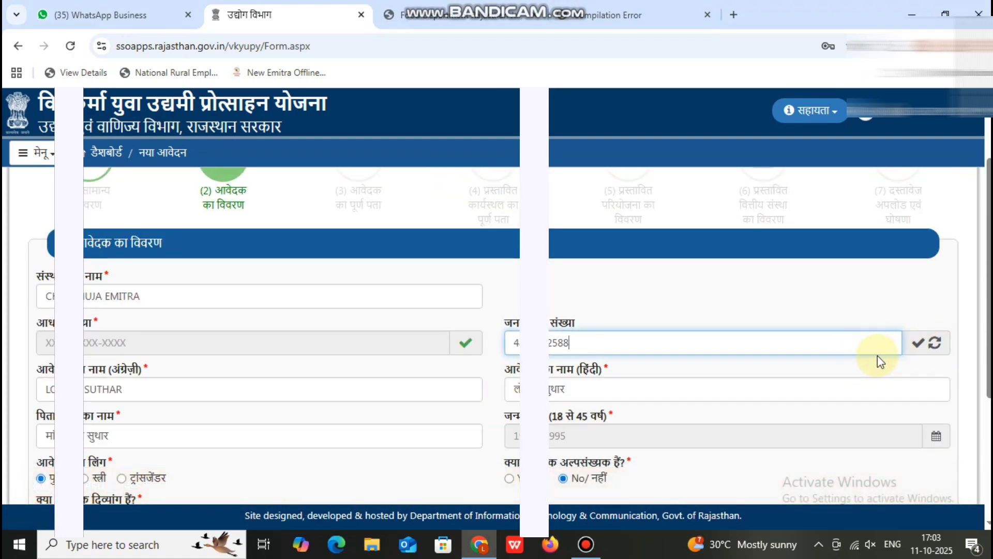
pyautogui.click(915, 343)
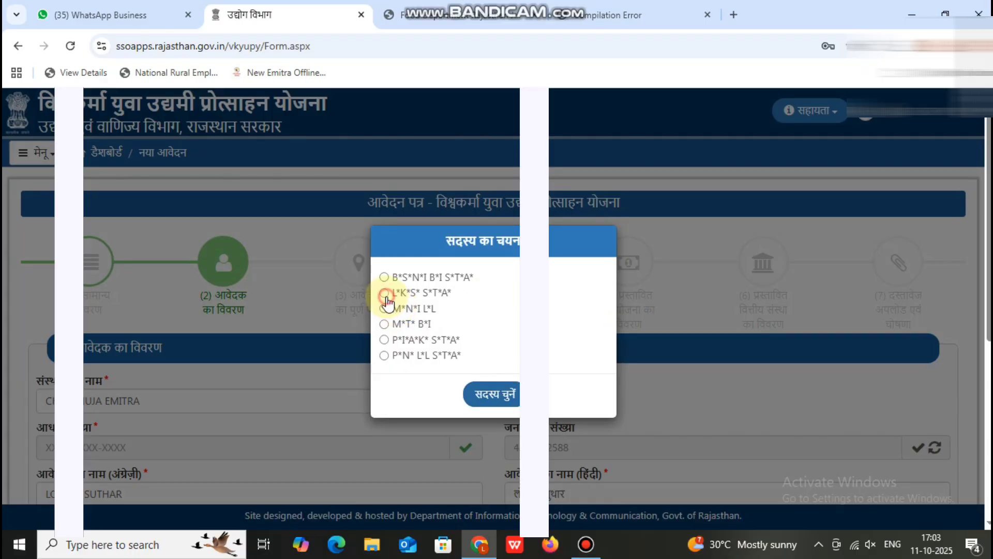
# Select the applicant from the Jan Aadhaar family, give consent and verify the OTP.
pyautogui.click(384, 293)
pyautogui.click(489, 394)
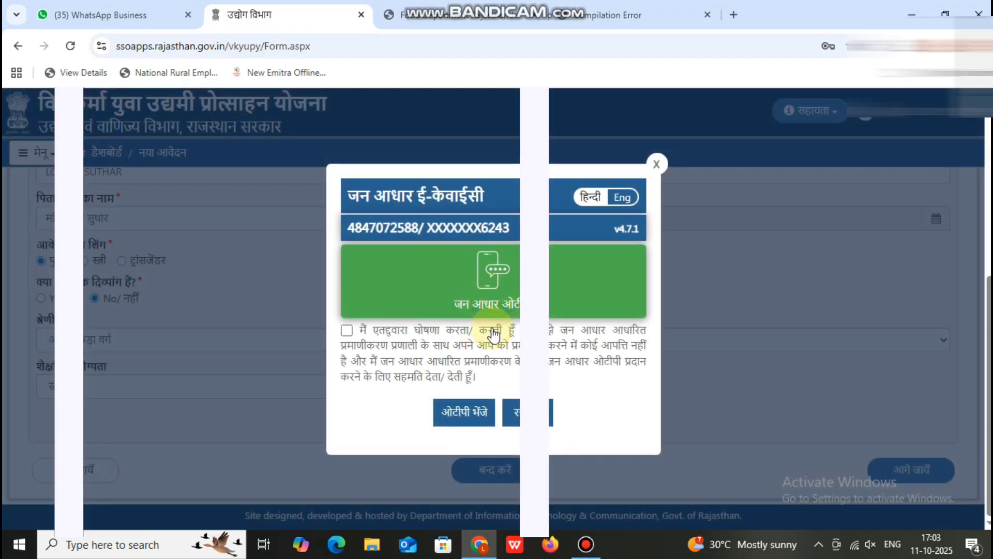
pyautogui.click(347, 330)
pyautogui.click(466, 412)
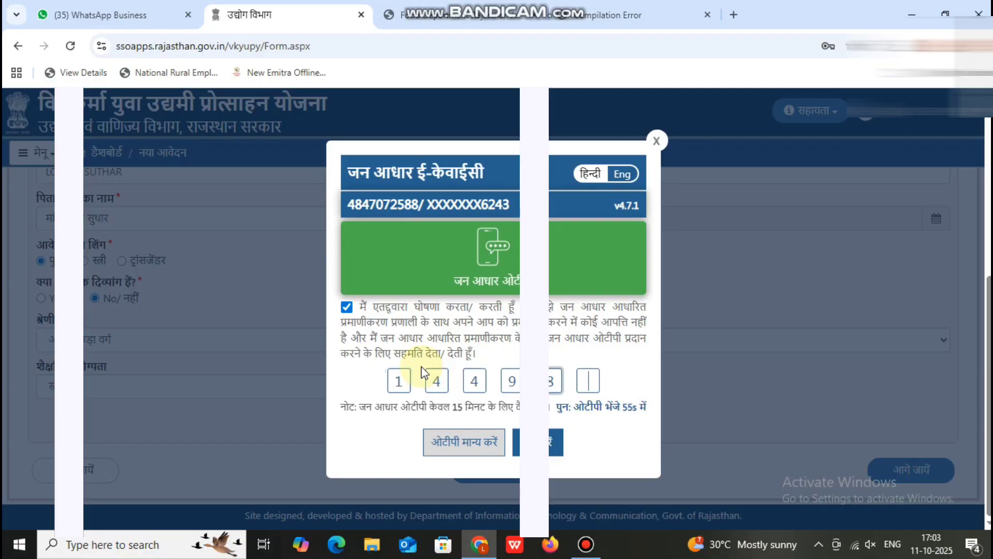
pyautogui.write('6')
pyautogui.click(437, 440)
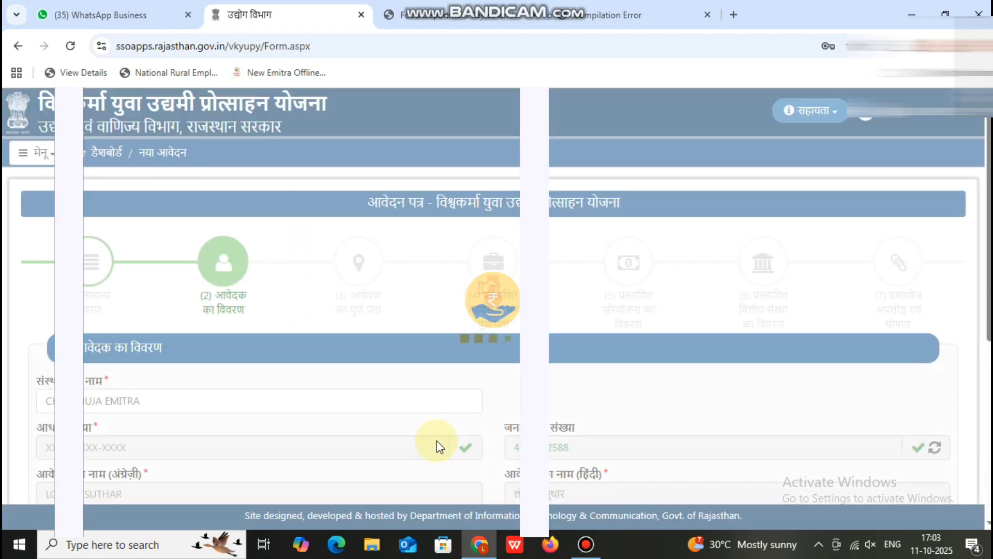
# Choose the educational qualification and save the applicant details.
pyautogui.scroll(-6, 471, 444)
pyautogui.scroll(3, 486, 435)
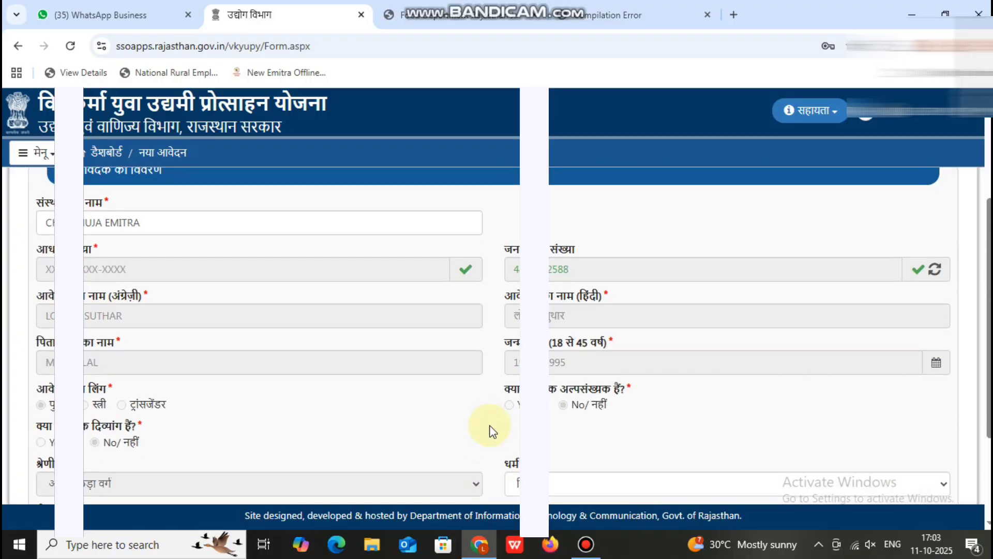
pyautogui.scroll(-3, 492, 431)
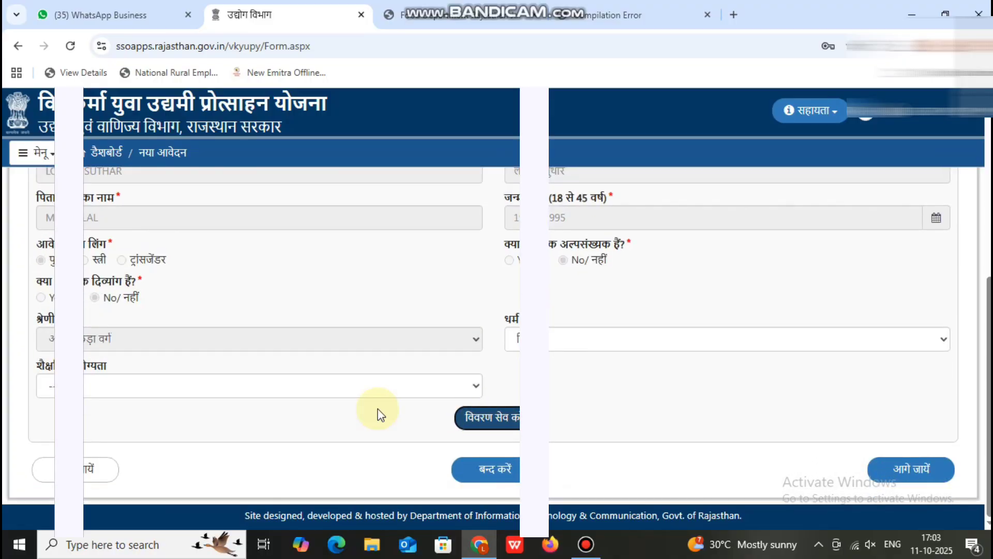
pyautogui.click(299, 390)
pyautogui.click(295, 334)
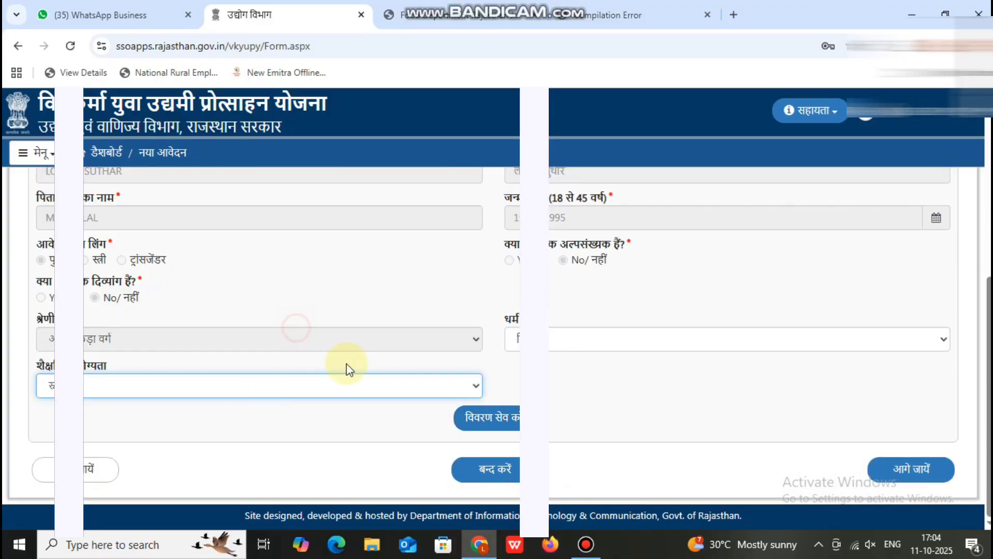
pyautogui.click(478, 418)
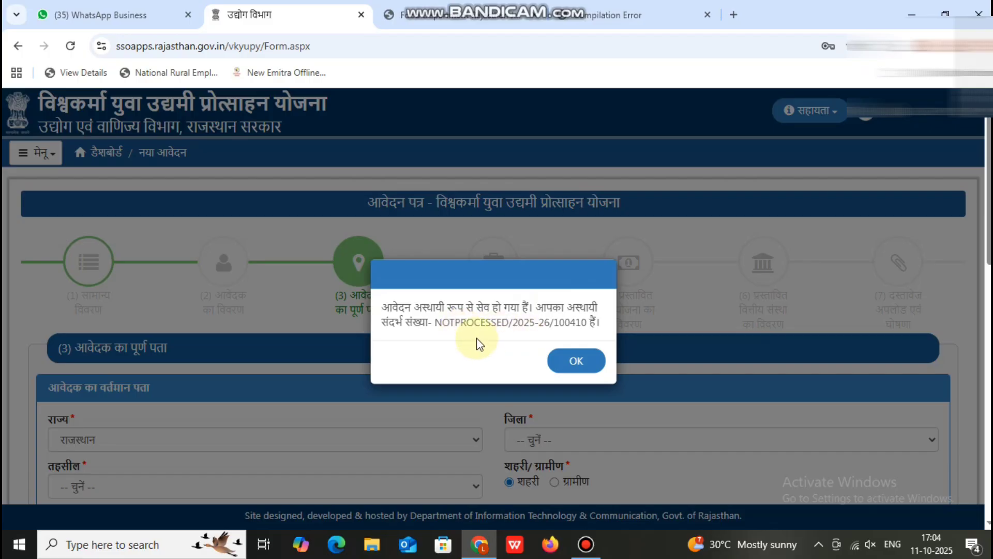
# Choose the current address district, tehsil, rural area type, block and gram panchayat.
pyautogui.click(576, 360)
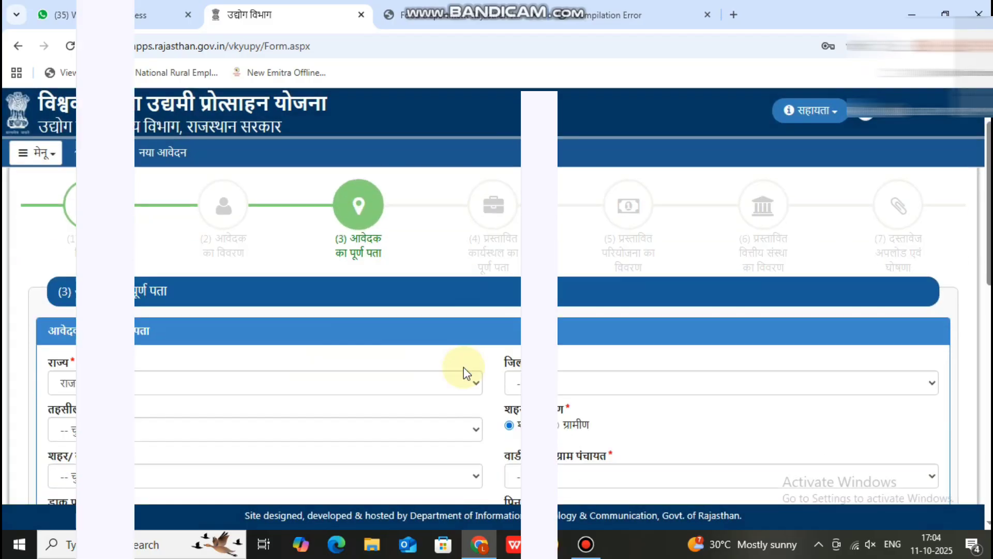
pyautogui.click(561, 361)
pyautogui.scroll(-6, 616, 177)
pyautogui.click(599, 207)
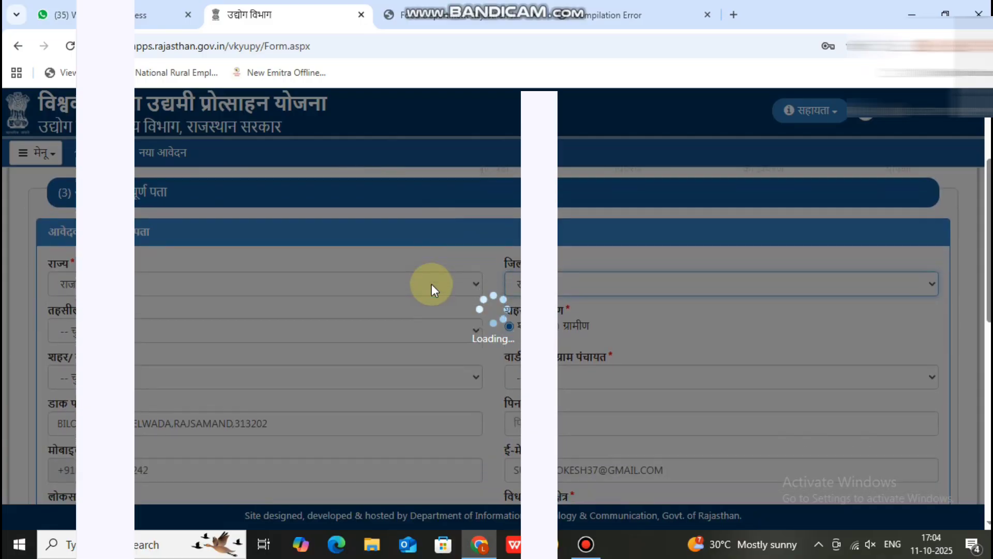
pyautogui.scroll(2, 432, 284)
pyautogui.scroll(-3, 424, 288)
pyautogui.click(227, 279)
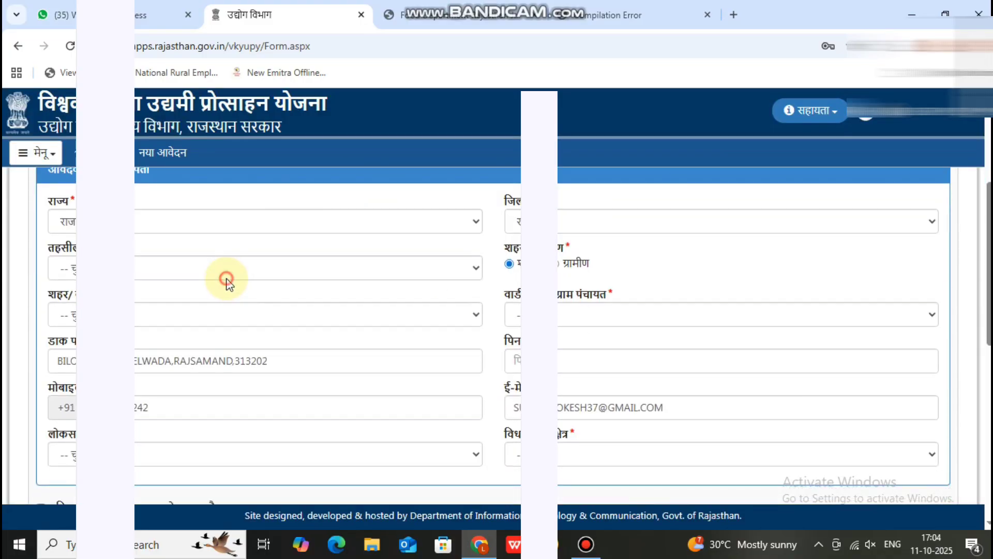
pyautogui.click(275, 77)
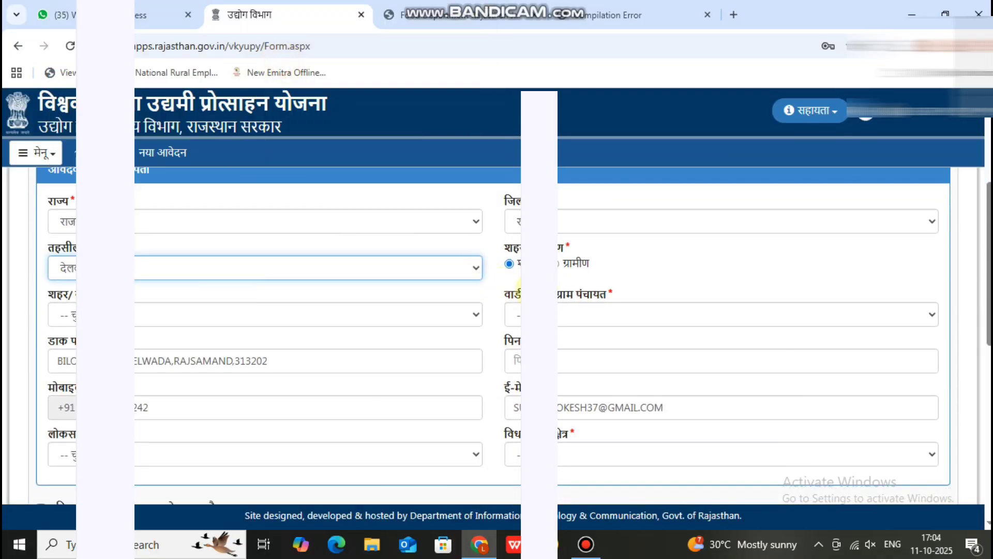
pyautogui.click(553, 261)
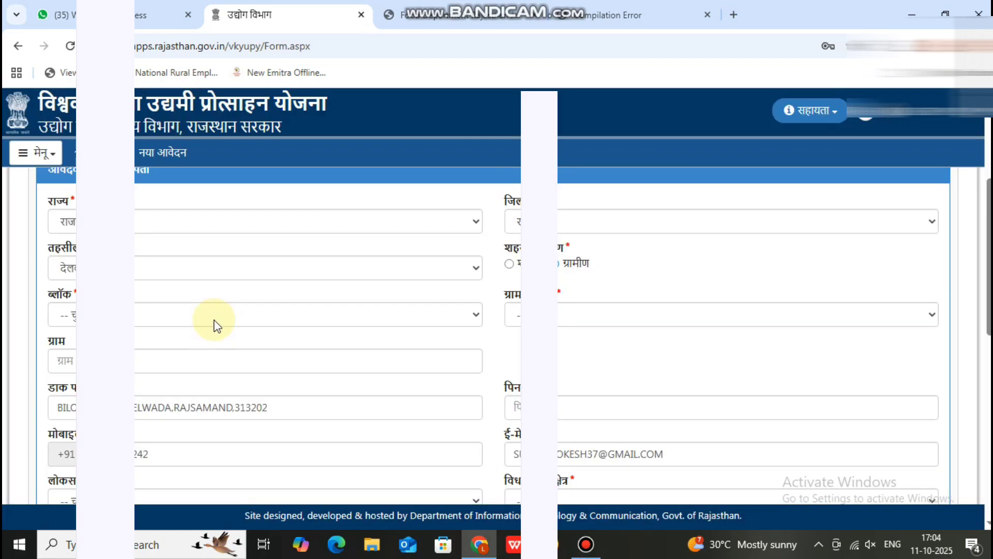
pyautogui.click(213, 317)
pyautogui.click(166, 399)
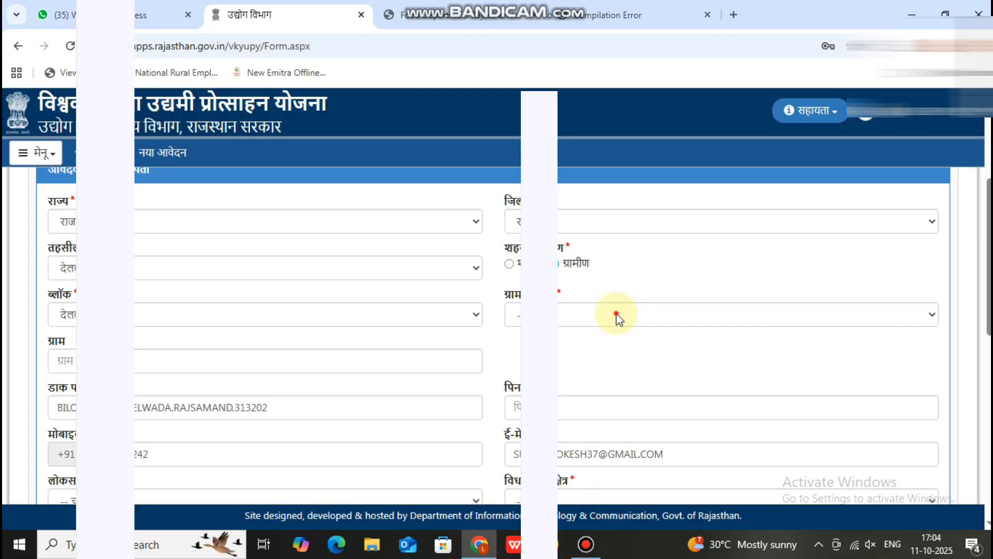
pyautogui.click(616, 313)
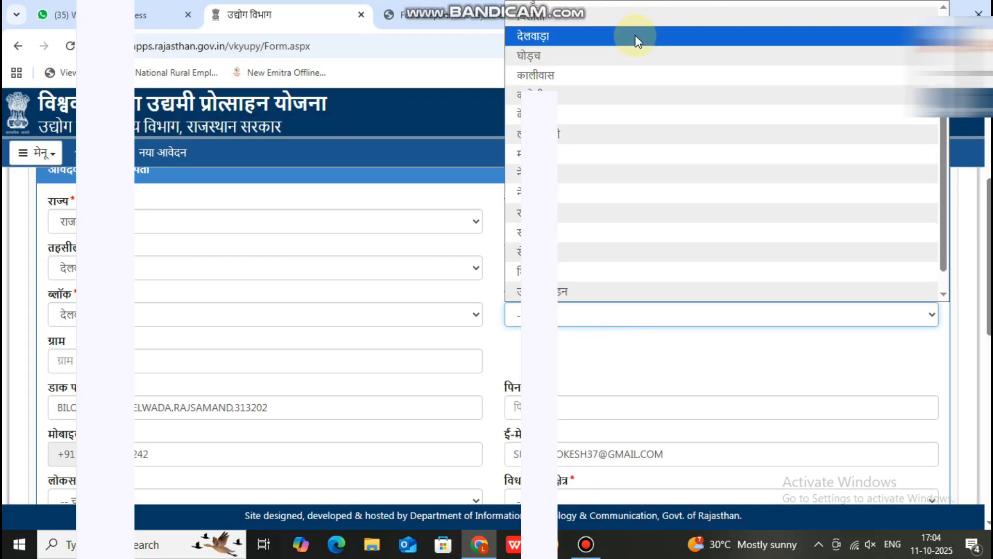
pyautogui.click(640, 29)
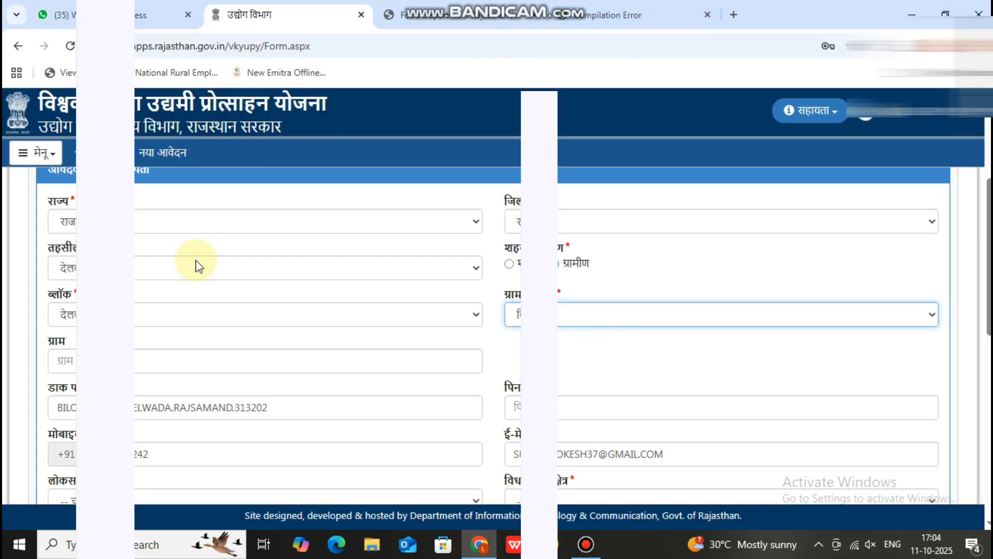
# Enter the village name in Hindi and the PIN code.
pyautogui.click(229, 362)
pyautogui.hotkey('alt', 'shift')
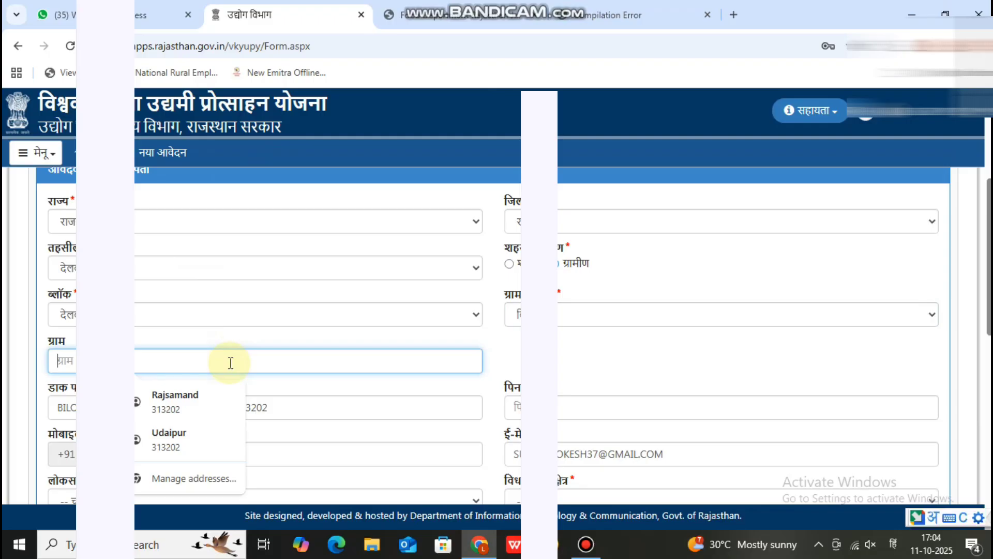
pyautogui.write('VAAPD4')
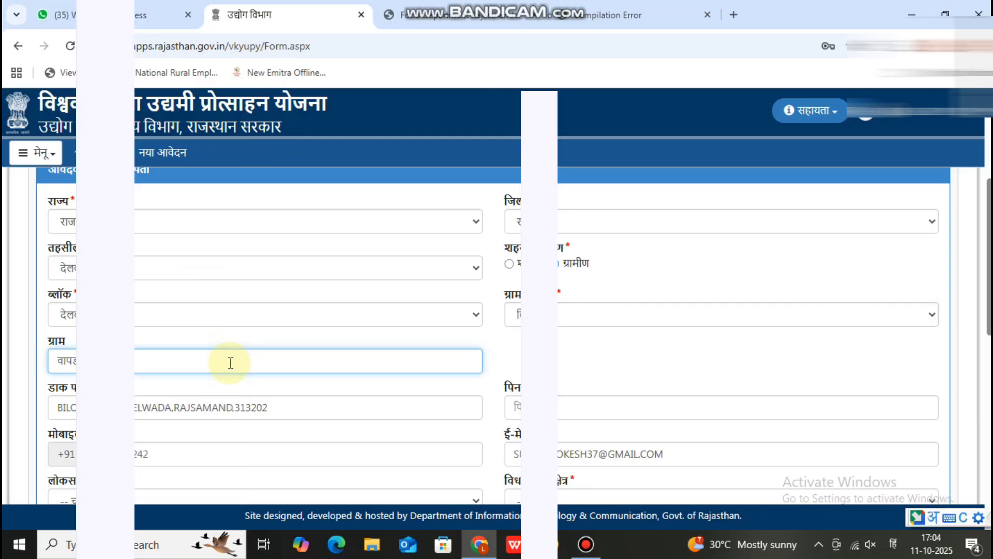
pyautogui.scroll(-1, 438, 371)
pyautogui.hotkey('alt', 'shift')
pyautogui.click(516, 335)
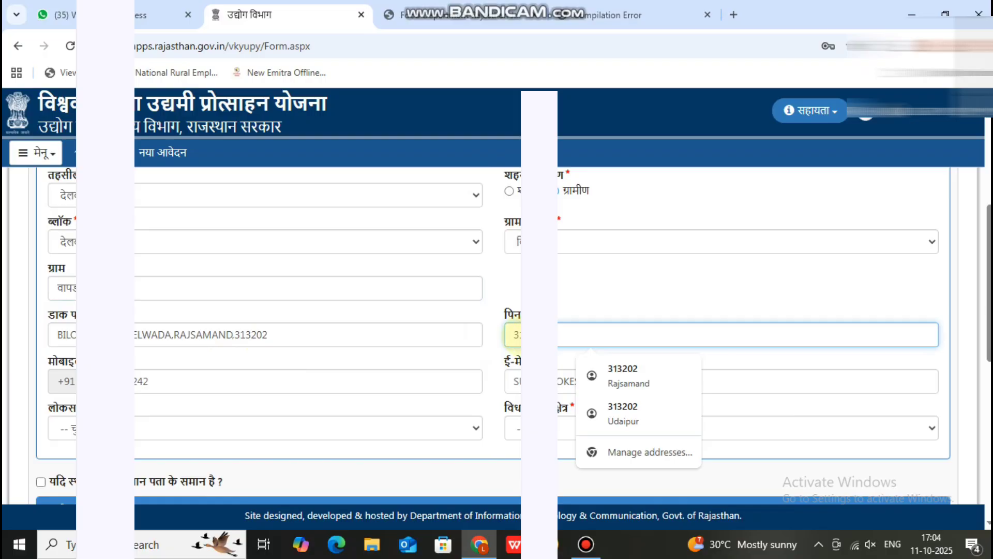
pyautogui.scroll(-3, 310, 299)
# Choose the Lok Sabha constituency and browse the विधानसभा list toward नाथद्वारा.
pyautogui.click(310, 283)
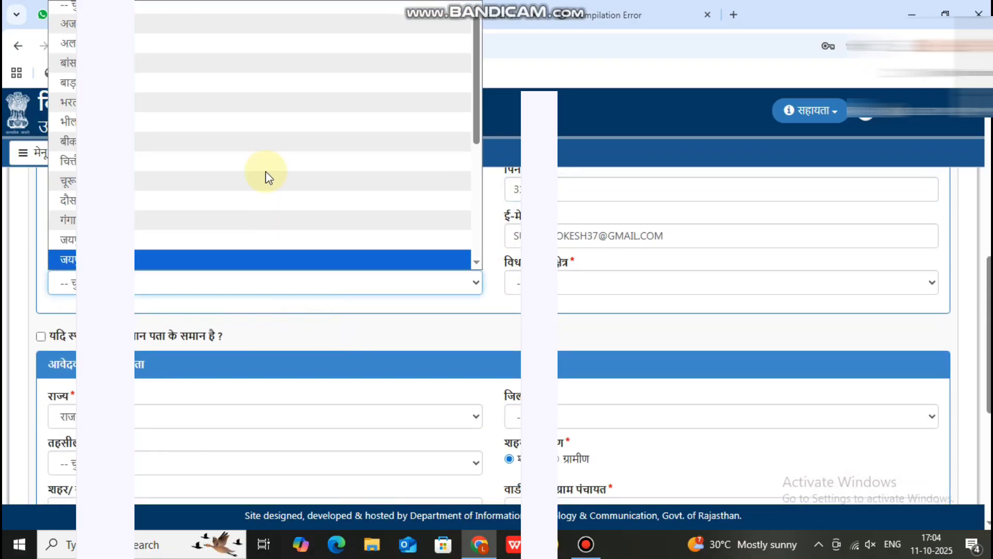
pyautogui.scroll(-3, 266, 178)
pyautogui.click(253, 207)
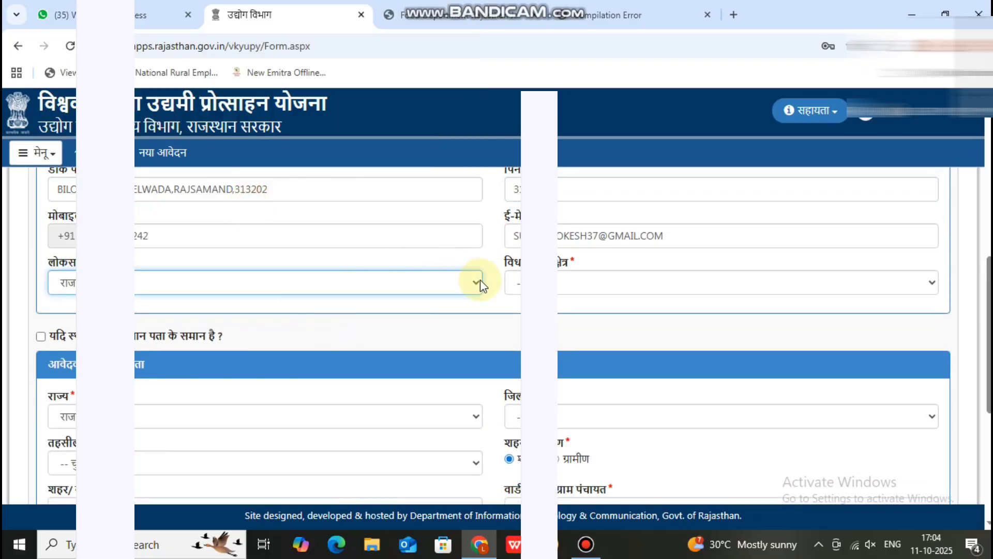
pyautogui.click(625, 285)
pyautogui.scroll(-5, 620, 122)
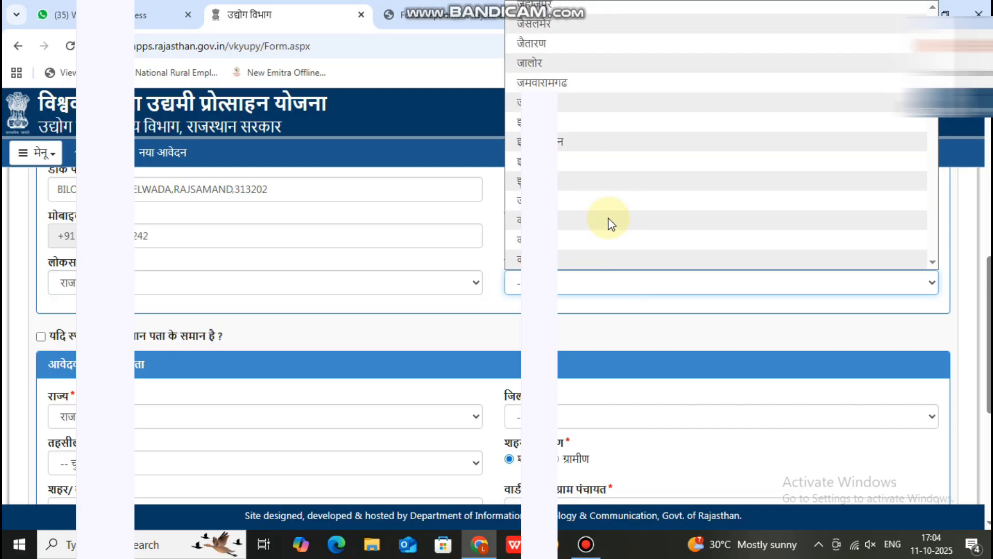
pyautogui.scroll(-15, 607, 223)
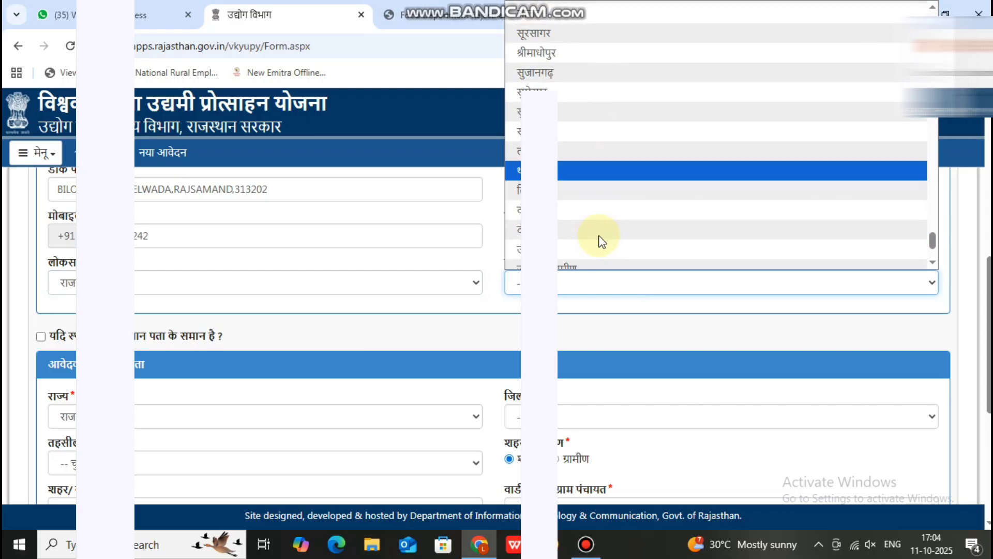
pyautogui.scroll(-2, 599, 241)
pyautogui.scroll(4, 600, 242)
pyautogui.scroll(-2, 599, 241)
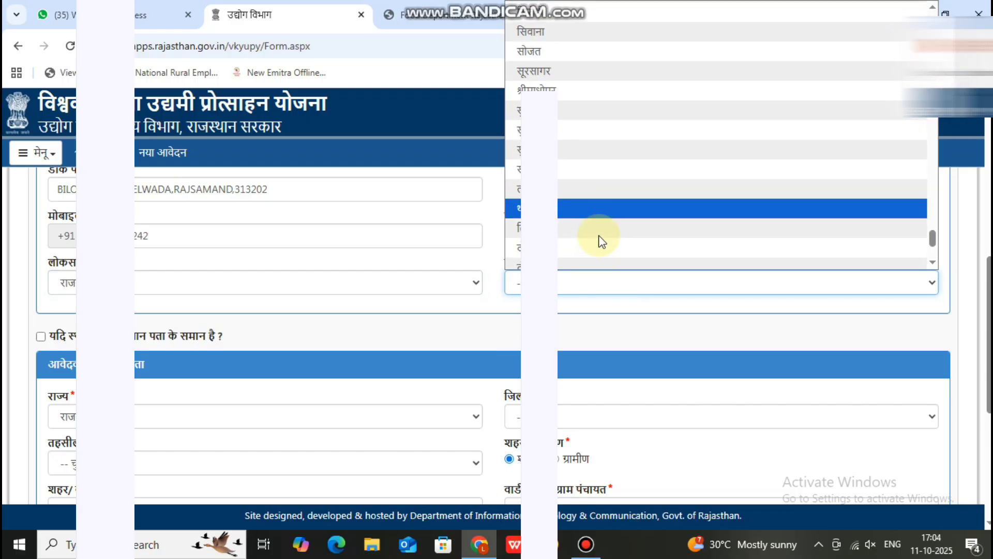
pyautogui.scroll(-3, 600, 242)
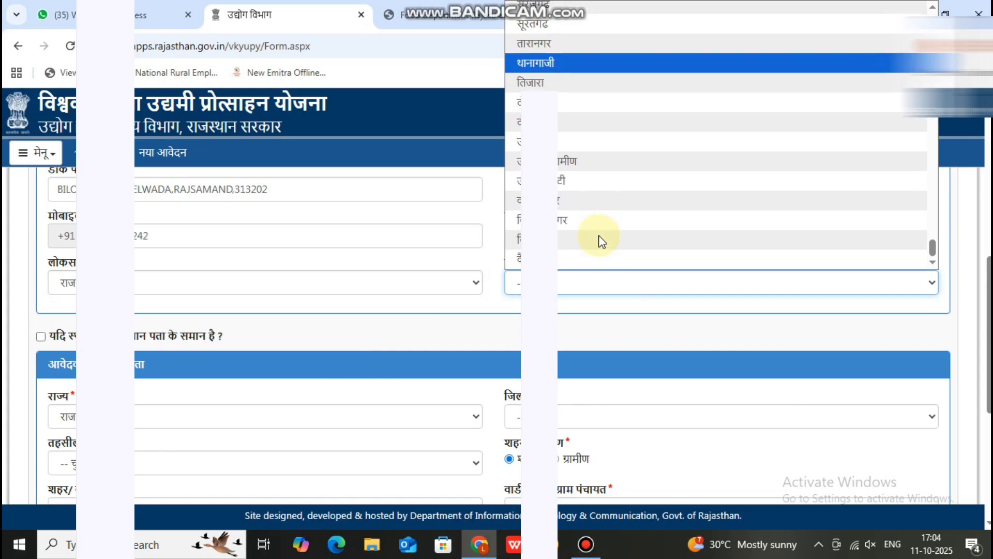
pyautogui.scroll(4, 600, 242)
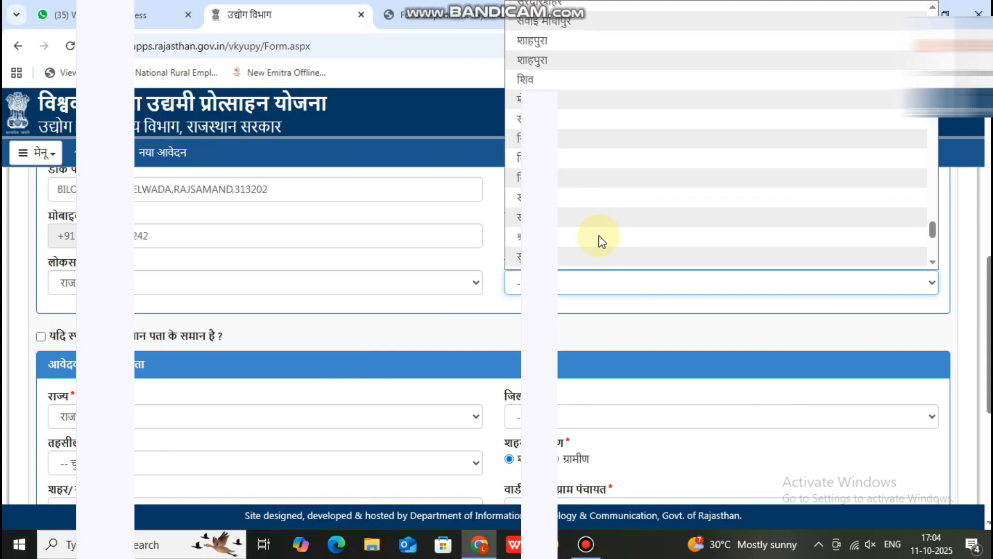
pyautogui.scroll(3, 600, 241)
pyautogui.scroll(2, 600, 241)
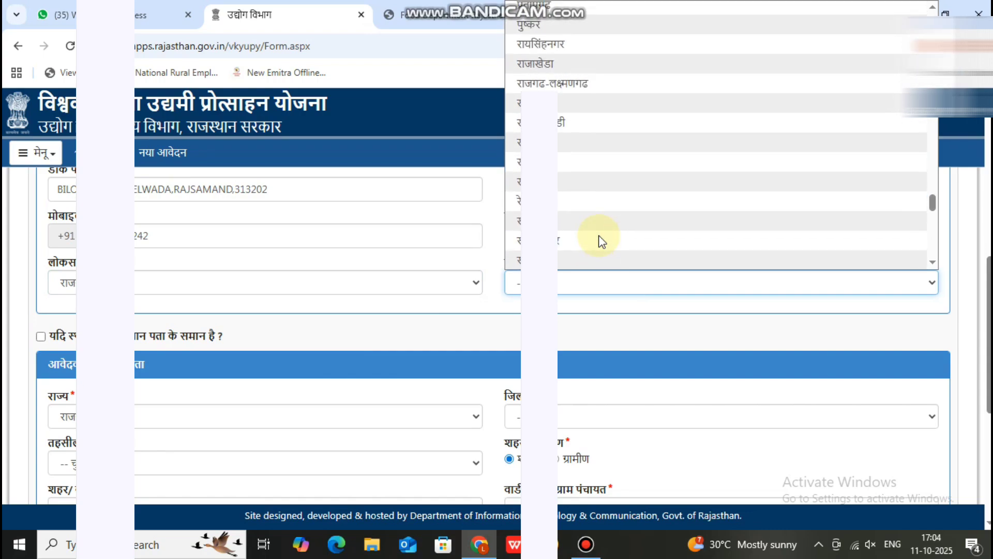
pyautogui.scroll(3, 601, 242)
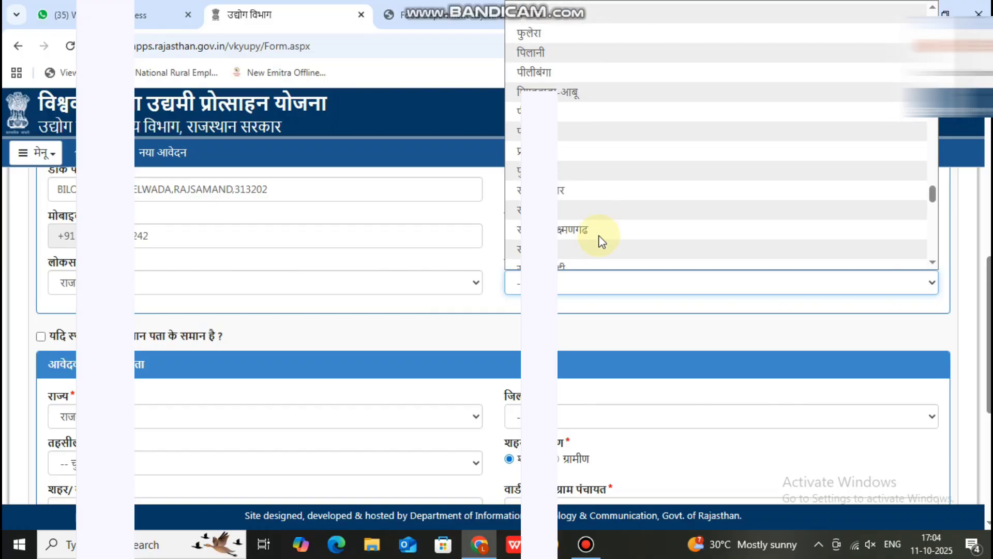
pyautogui.scroll(2, 600, 242)
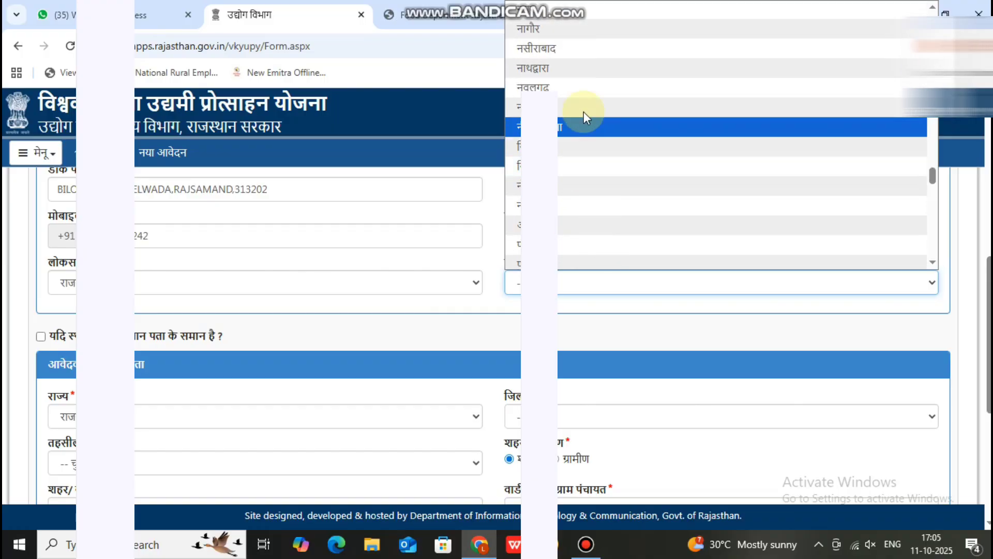
# Select नाथद्वारा constituency, mark permanent address same as current, and save the address.
pyautogui.click(599, 69)
pyautogui.scroll(-3, 491, 279)
pyautogui.click(41, 191)
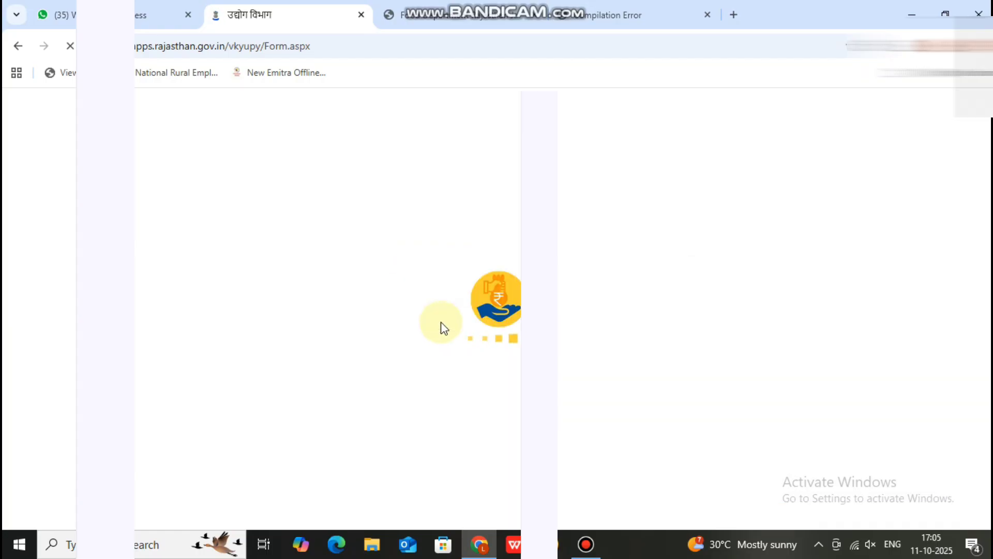
pyautogui.scroll(-10, 441, 328)
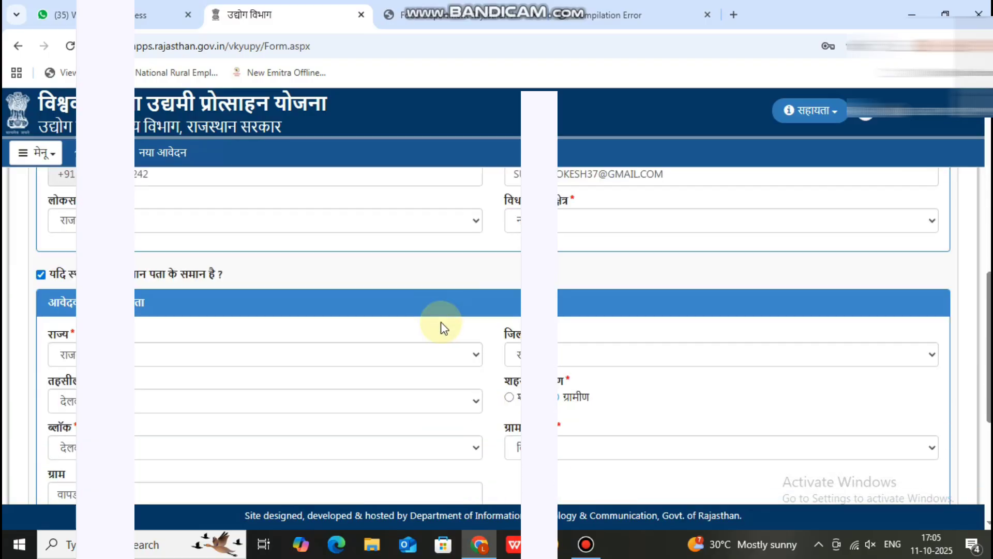
pyautogui.scroll(-2, 441, 321)
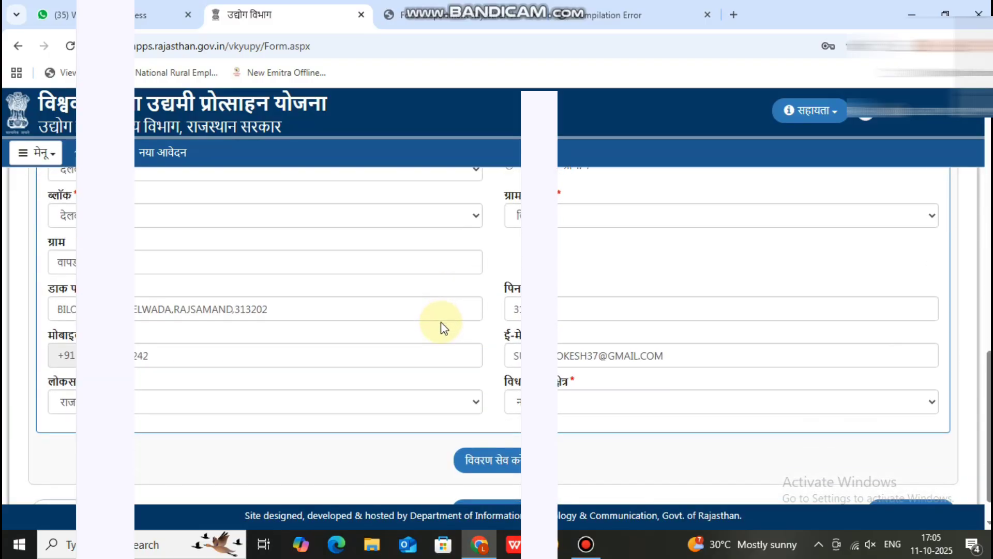
pyautogui.click(490, 411)
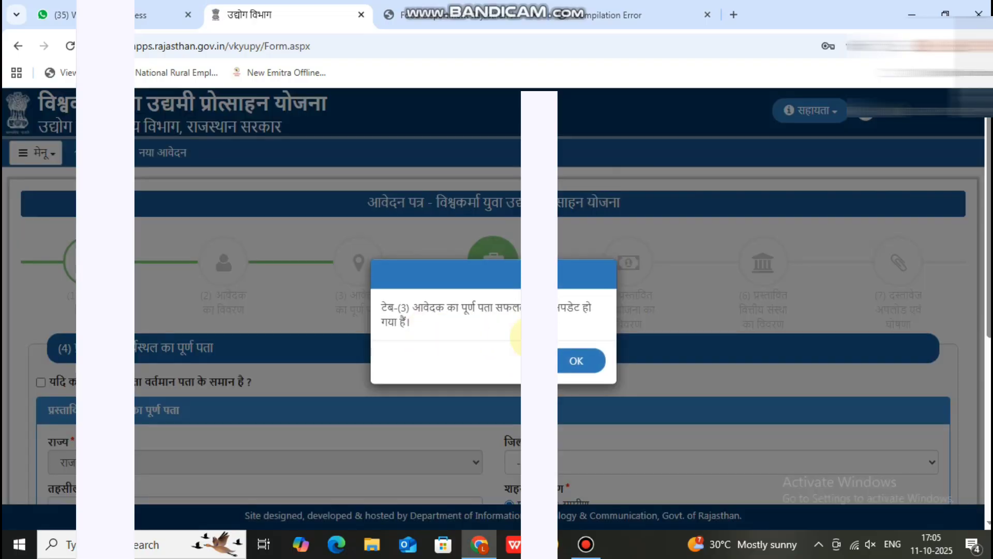
pyautogui.click(571, 360)
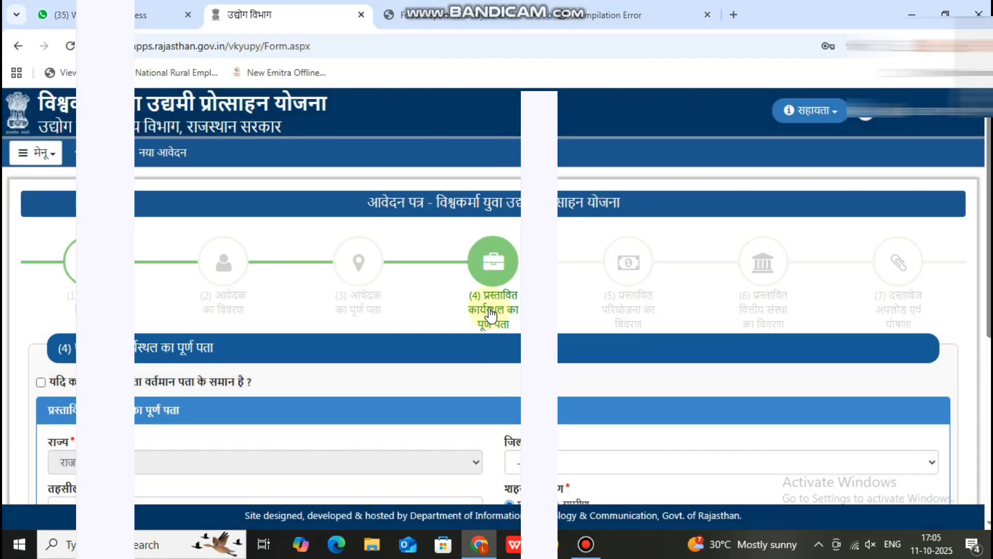
# Choose the district and tehsil for the proposed workplace address.
pyautogui.click(504, 334)
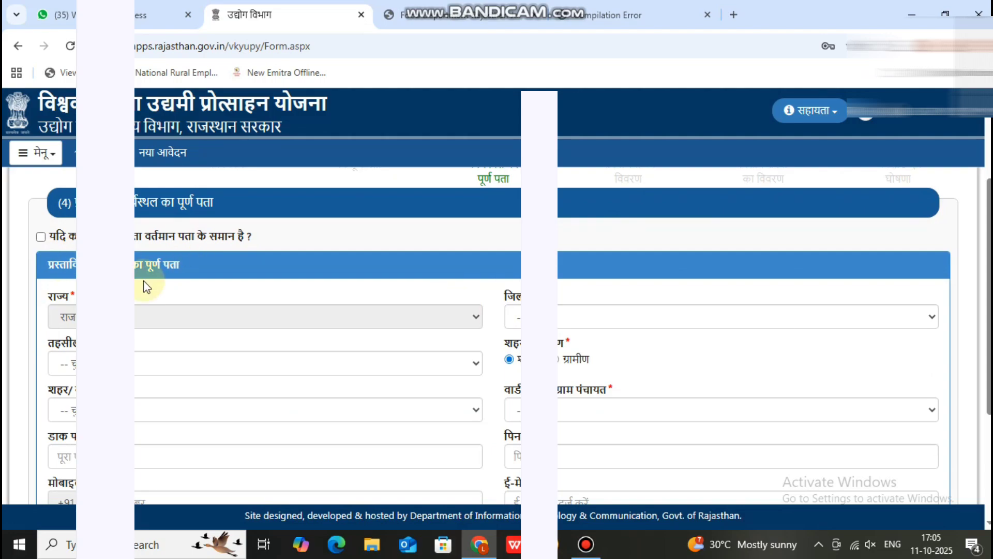
pyautogui.click(561, 316)
pyautogui.scroll(-5, 616, 140)
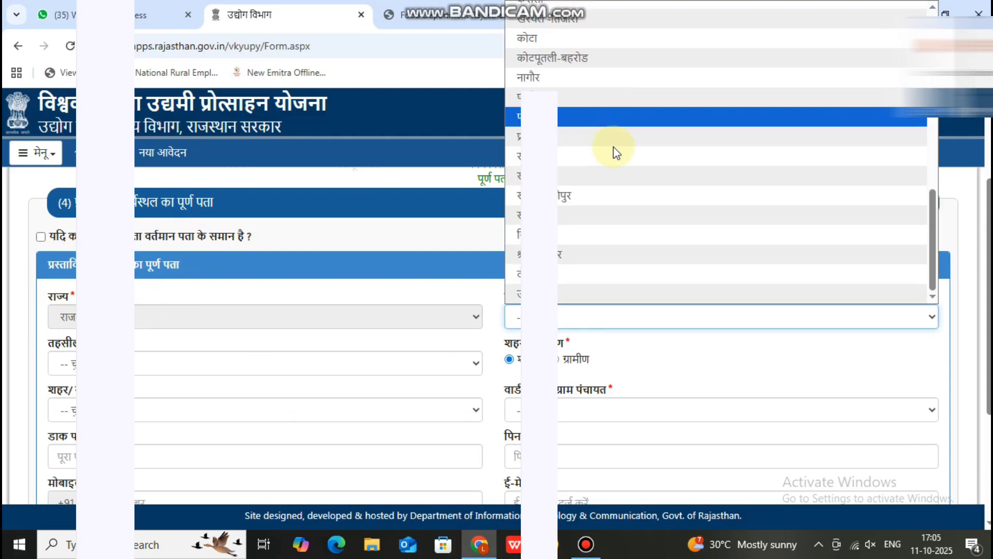
pyautogui.click(608, 157)
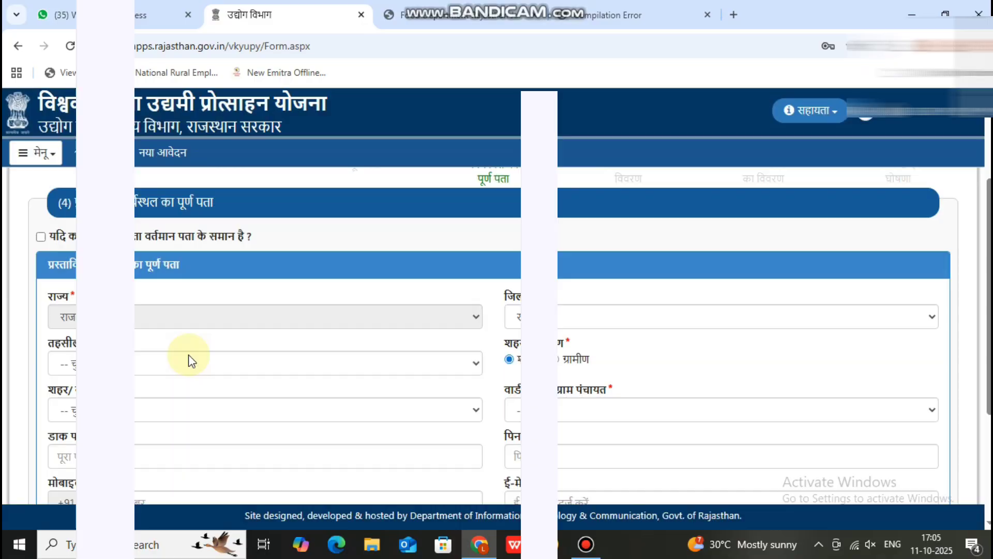
pyautogui.click(188, 361)
pyautogui.click(231, 164)
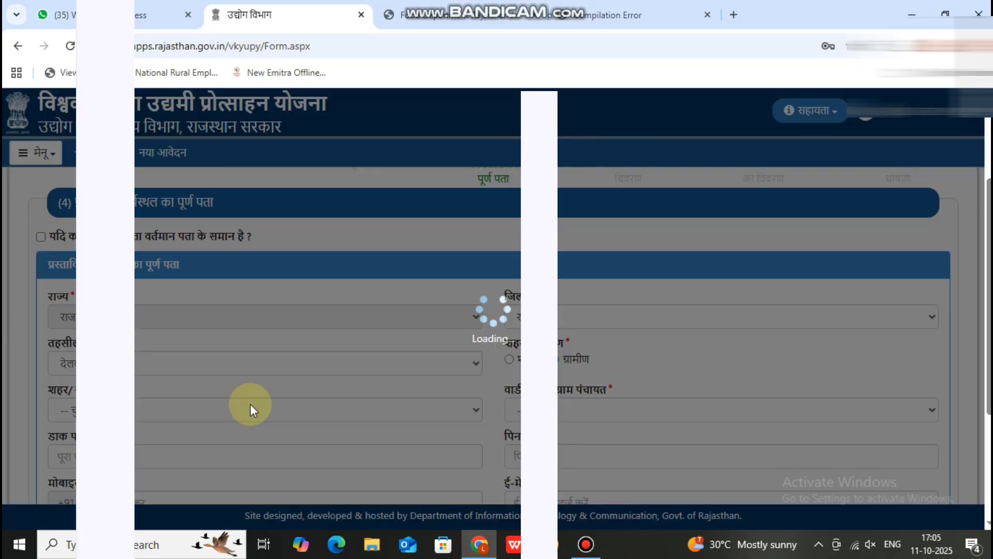
# Choose the workplace block and gram panchayat, enter the village, and save.
pyautogui.scroll(-2, 251, 404)
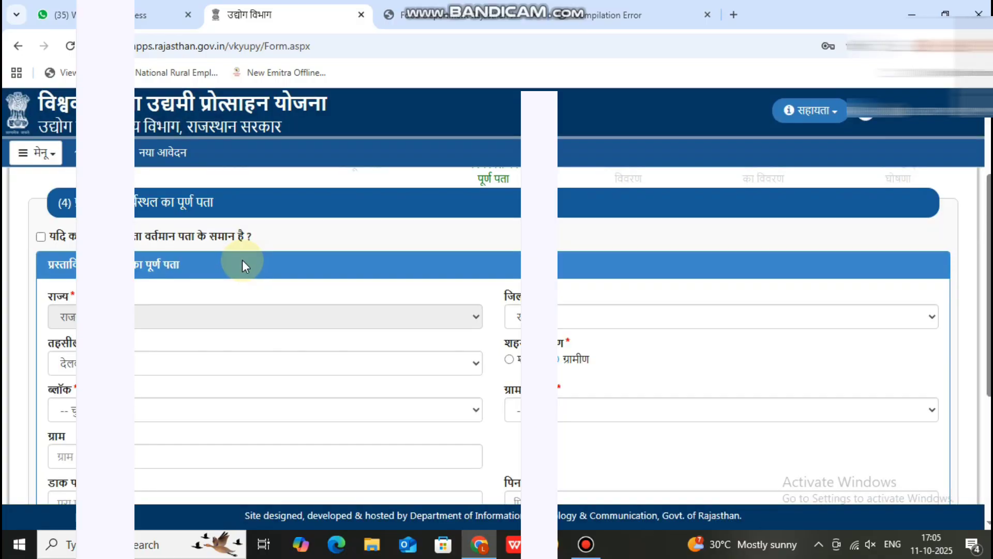
pyautogui.scroll(-3, 242, 260)
pyautogui.click(165, 266)
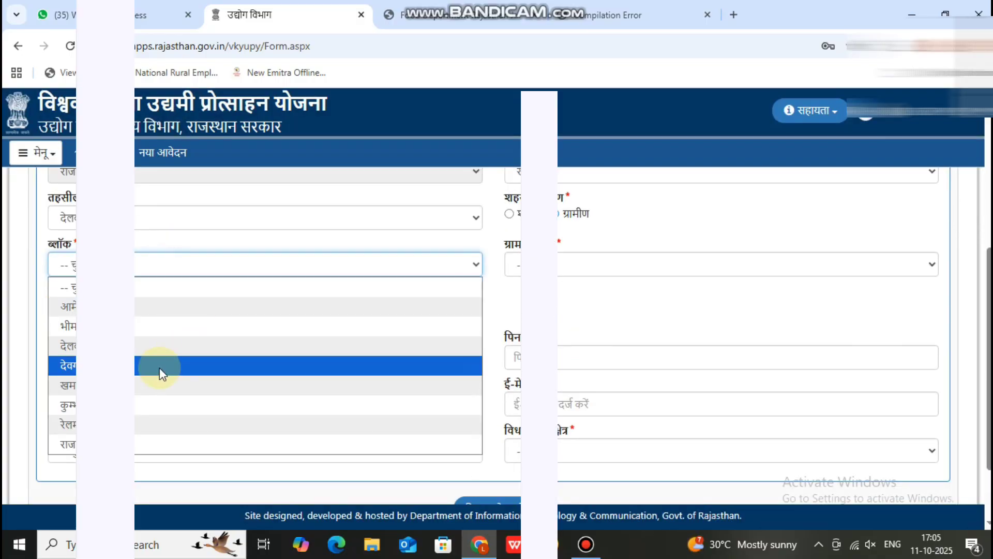
pyautogui.click(164, 346)
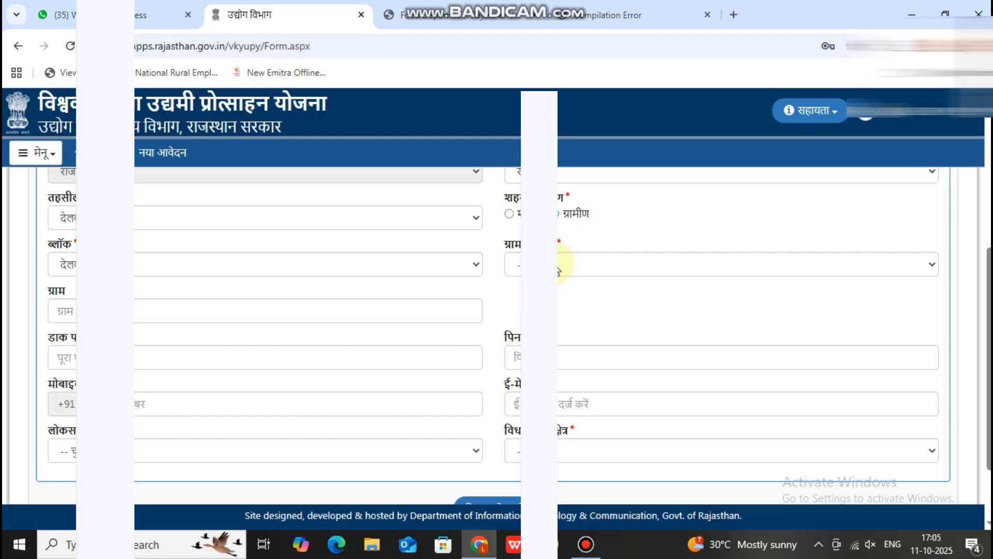
pyautogui.click(559, 264)
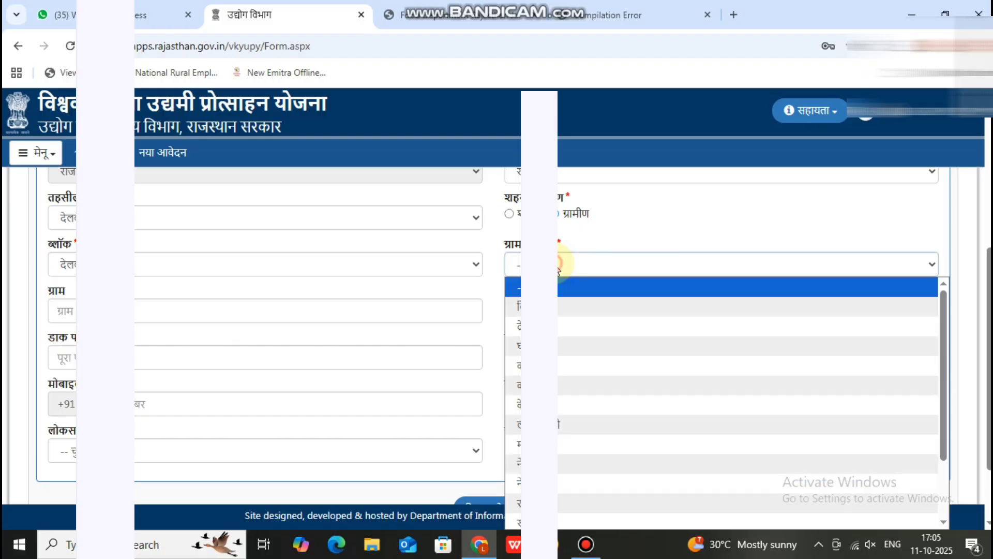
pyautogui.click(560, 304)
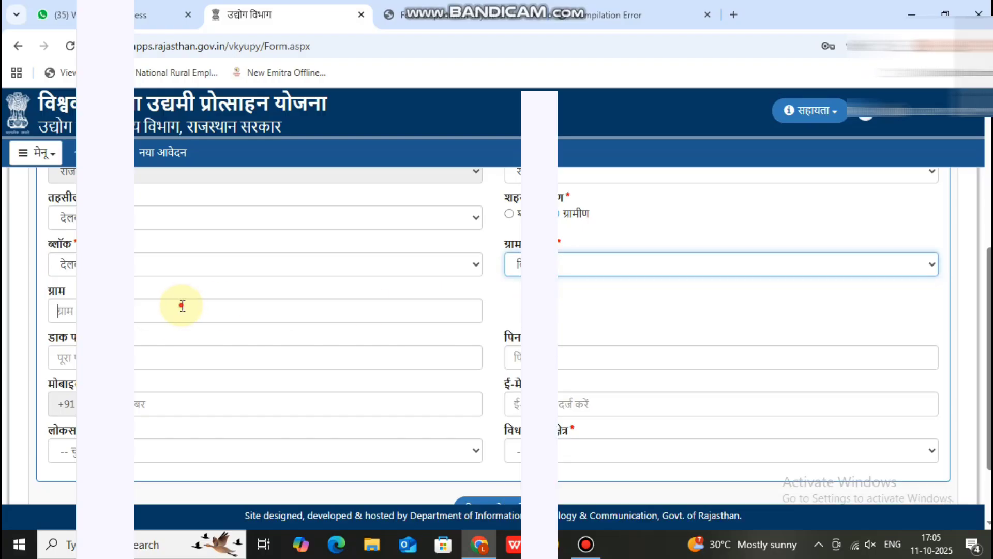
pyautogui.click(182, 306)
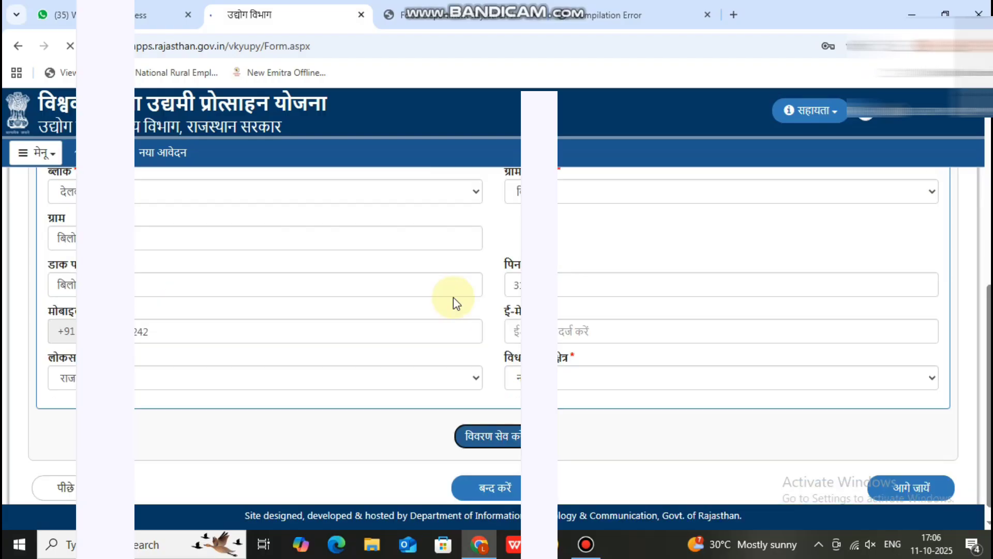
pyautogui.scroll(2, 453, 297)
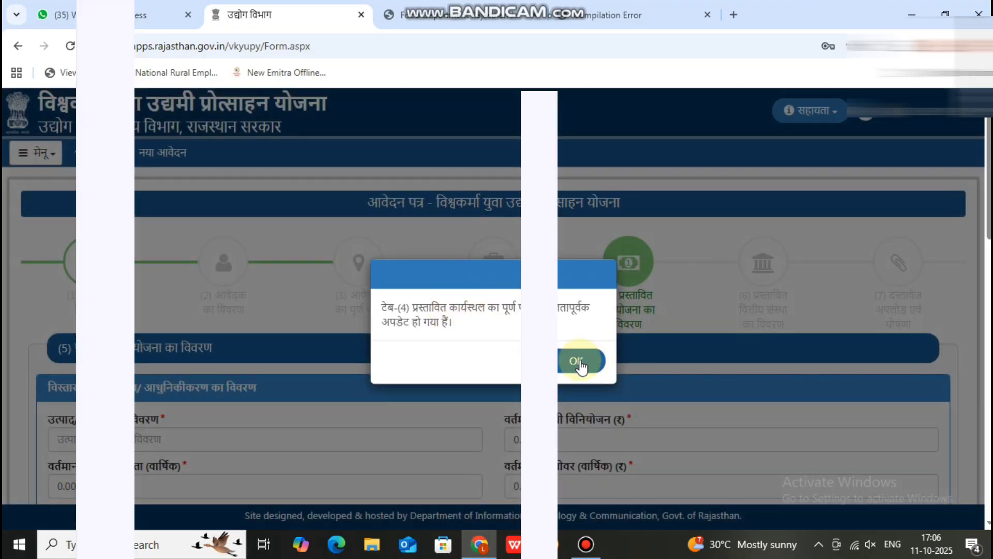
pyautogui.click(579, 362)
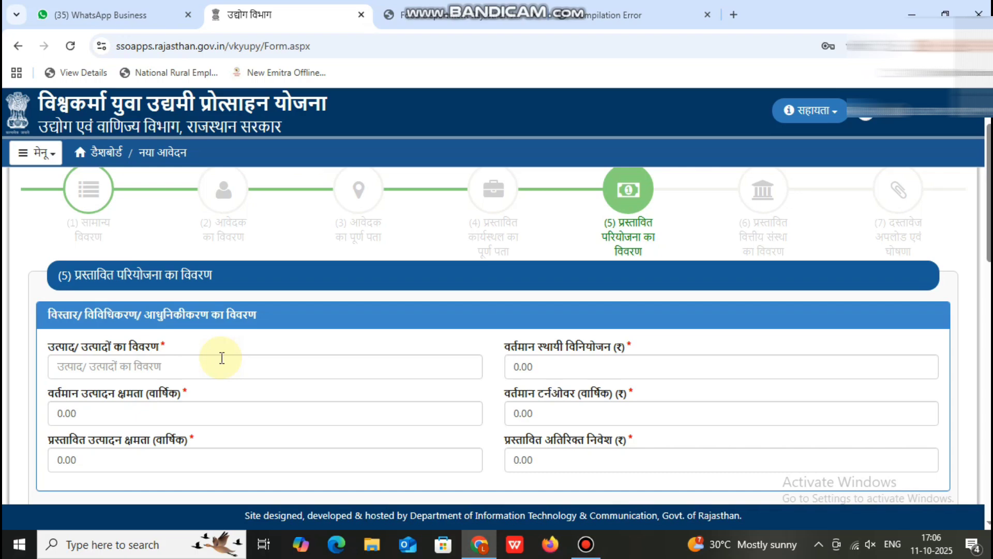
# Enter product EMITRA SERVICE, fixed investment 100000 and current capacity 300000.
pyautogui.scroll(-1, 245, 356)
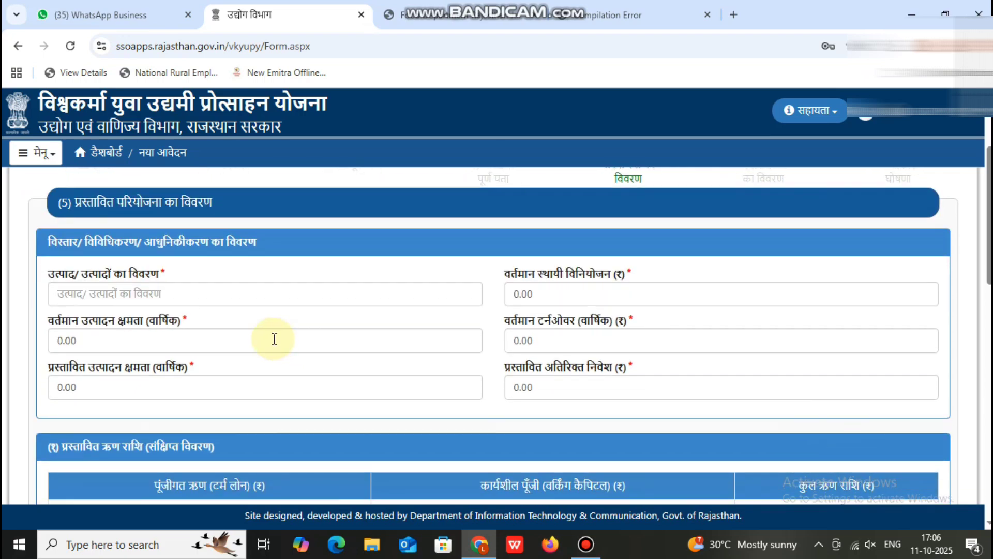
pyautogui.click(200, 296)
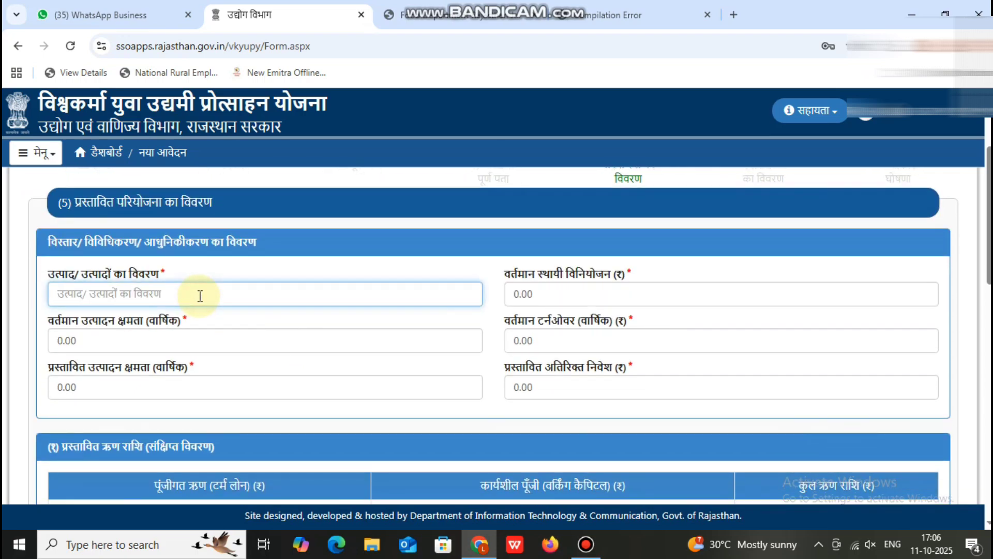
pyautogui.write('EMITRA SERVICE')
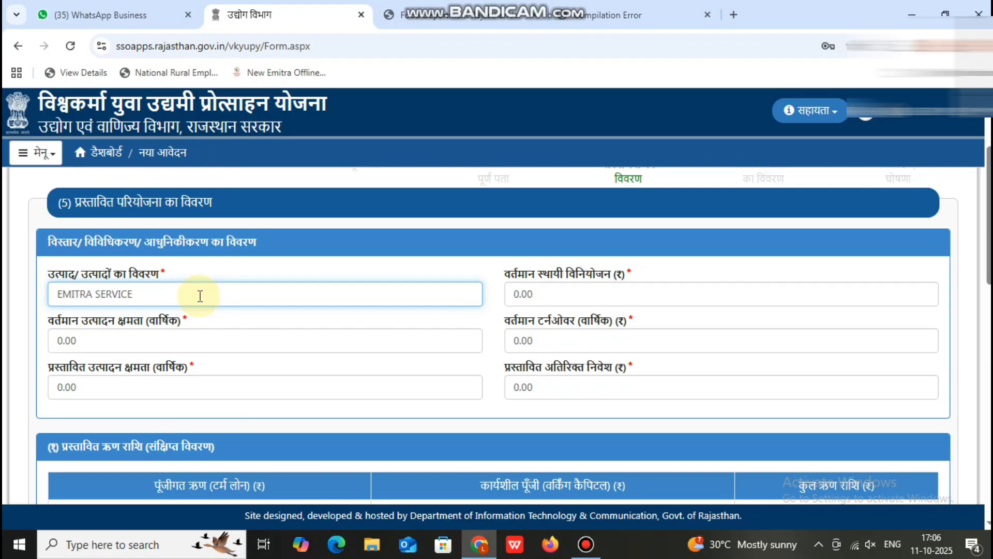
pyautogui.click(533, 296)
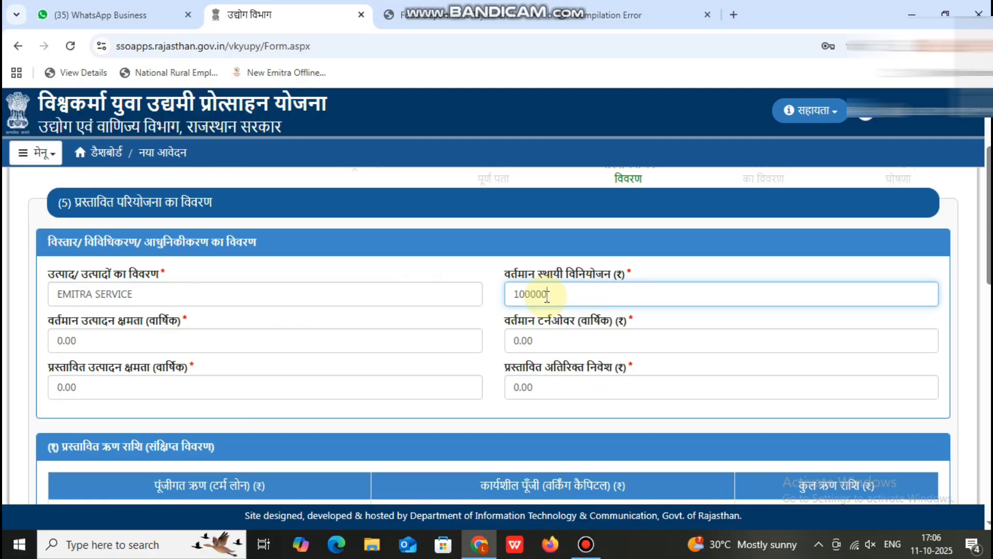
pyautogui.click(133, 341)
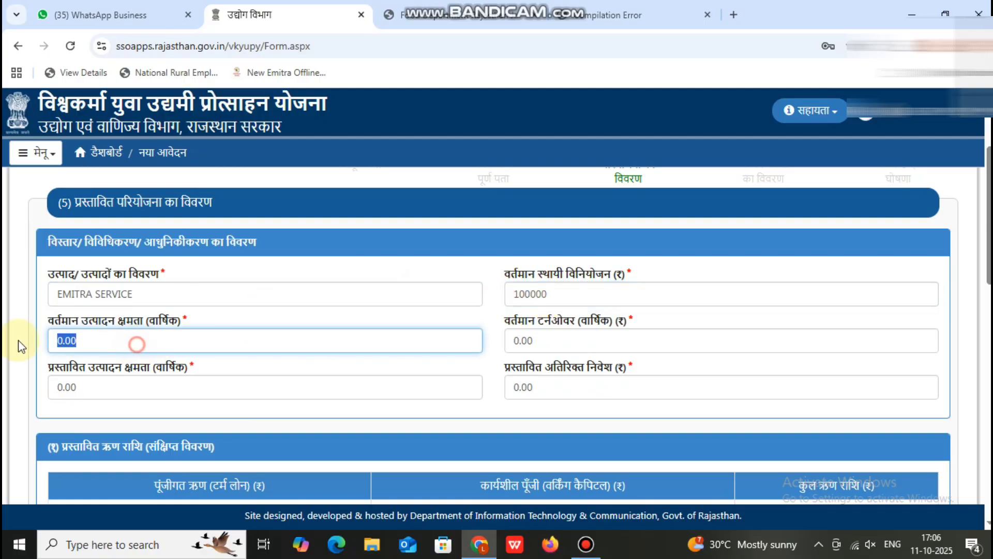
pyautogui.write('300000')
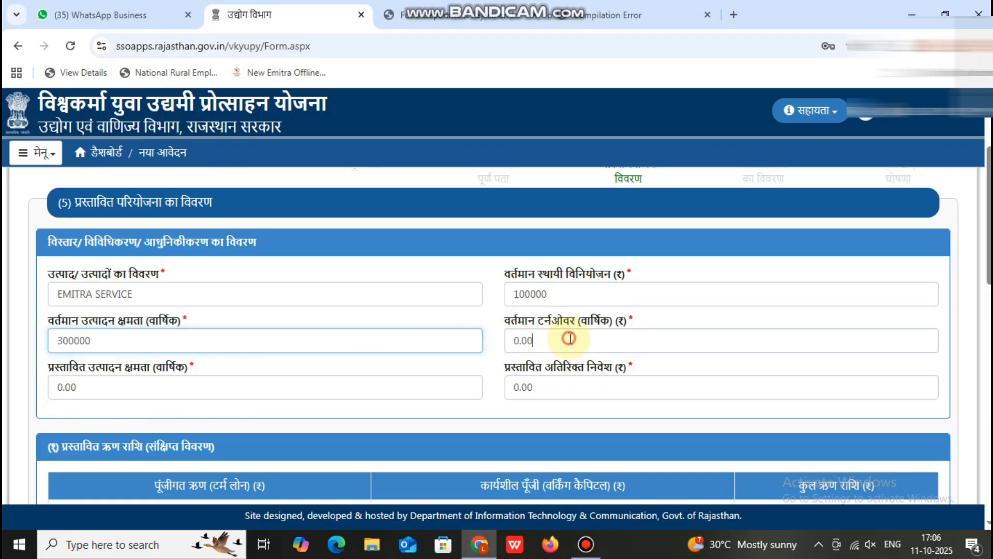
# Enter turnover 480000, proposed capacity 600000 and additional investment 200000.
pyautogui.click(523, 340)
pyautogui.click(560, 342)
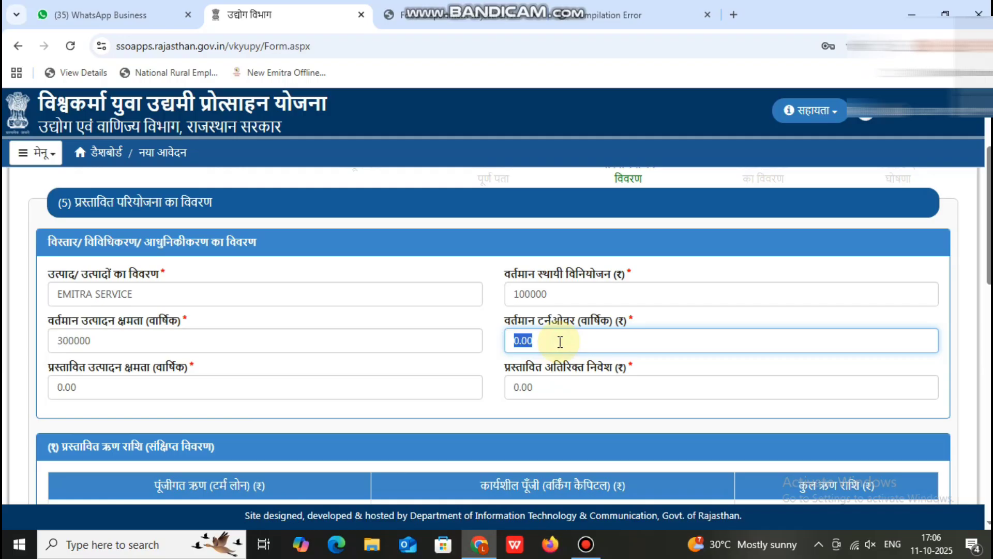
pyautogui.write('480000')
pyautogui.click(181, 389)
pyautogui.write('6')
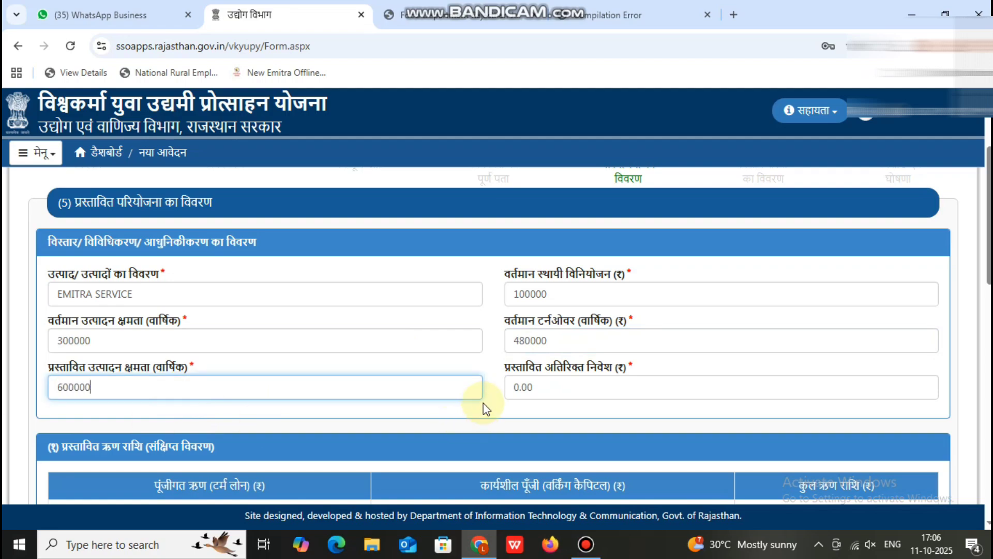
pyautogui.click(538, 391)
pyautogui.write('200000')
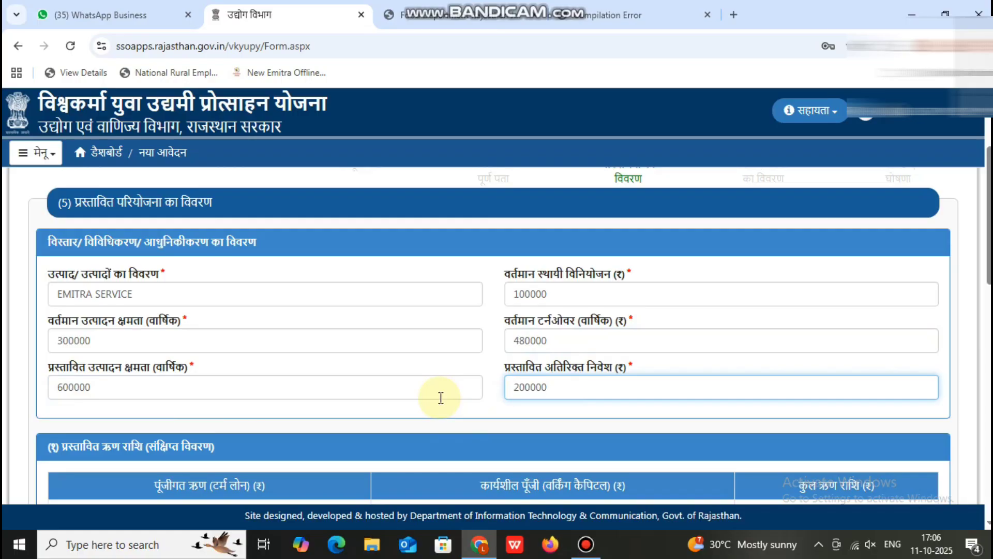
pyautogui.scroll(-1, 440, 394)
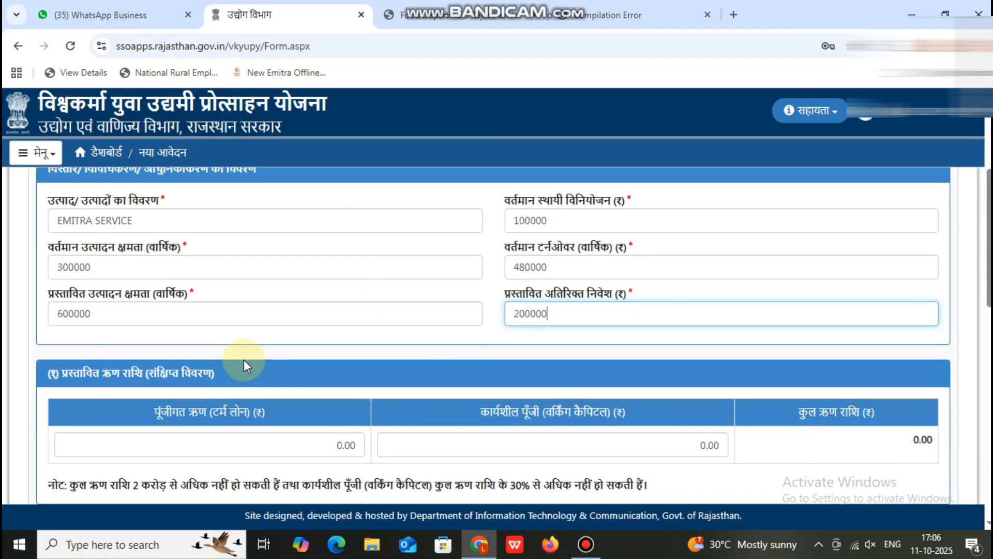
# Enter 200000 as the proposed term loan and try 10000 for working capital, which stays 0.00.
pyautogui.scroll(-1, 244, 361)
pyautogui.click(224, 367)
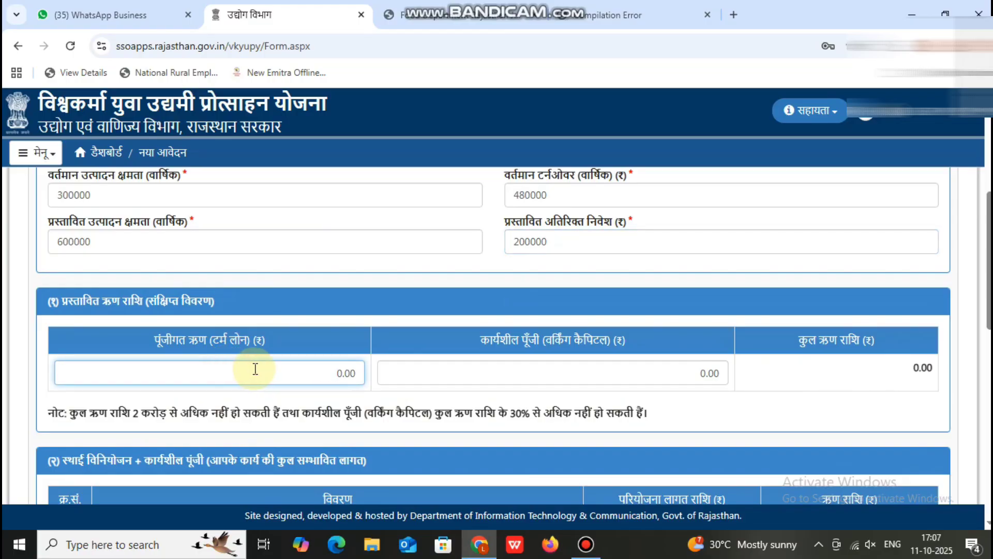
pyautogui.moveTo(289, 369); pyautogui.dragTo(388, 368)
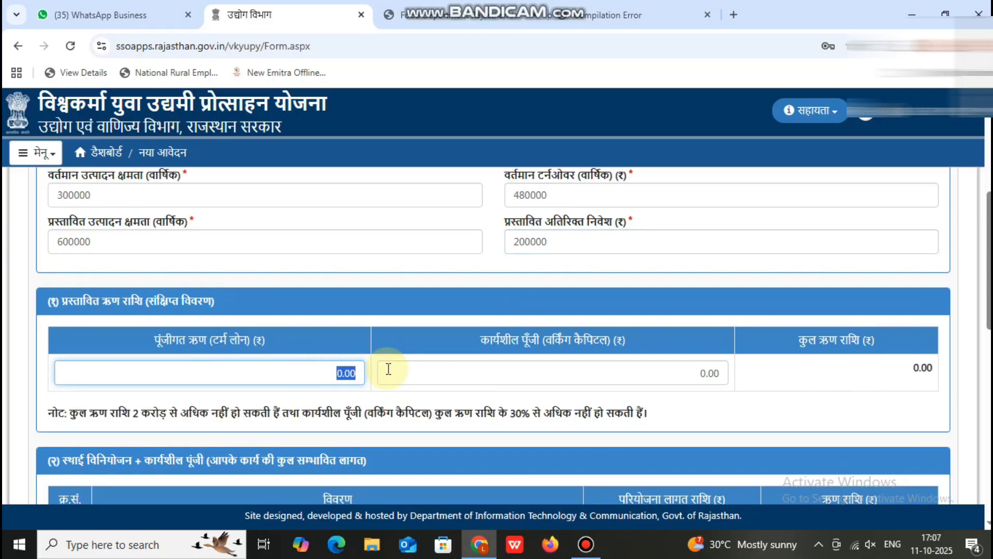
pyautogui.write('200000')
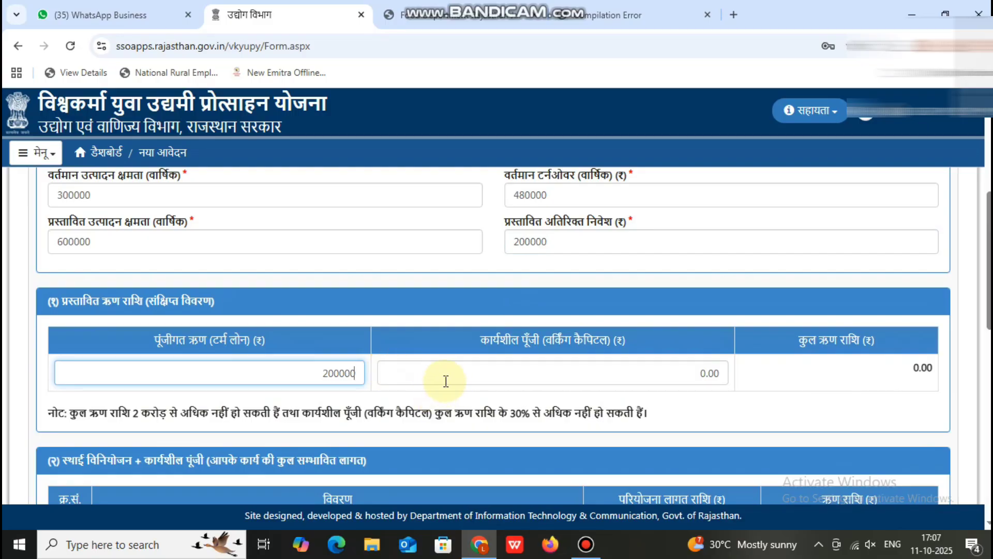
pyautogui.click(432, 372)
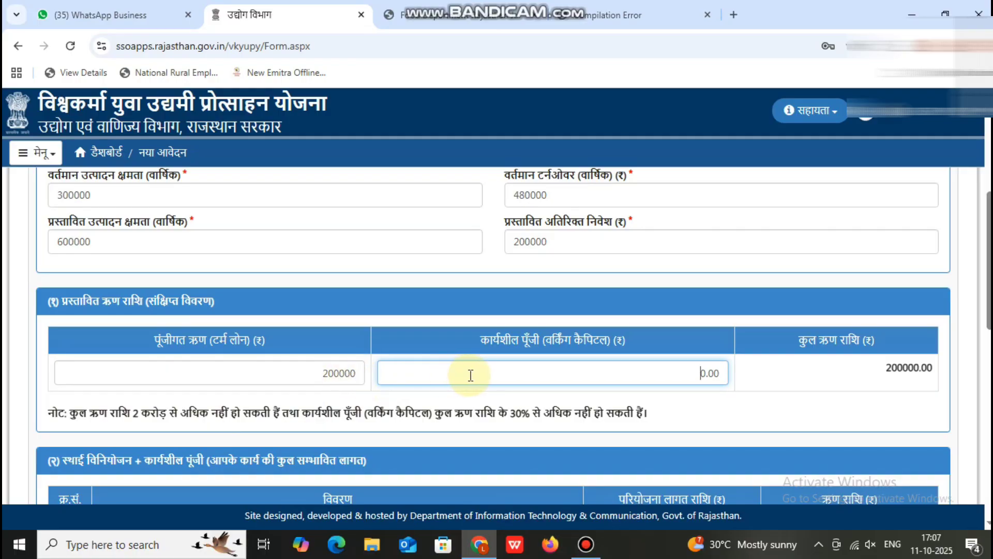
pyautogui.write('100000')
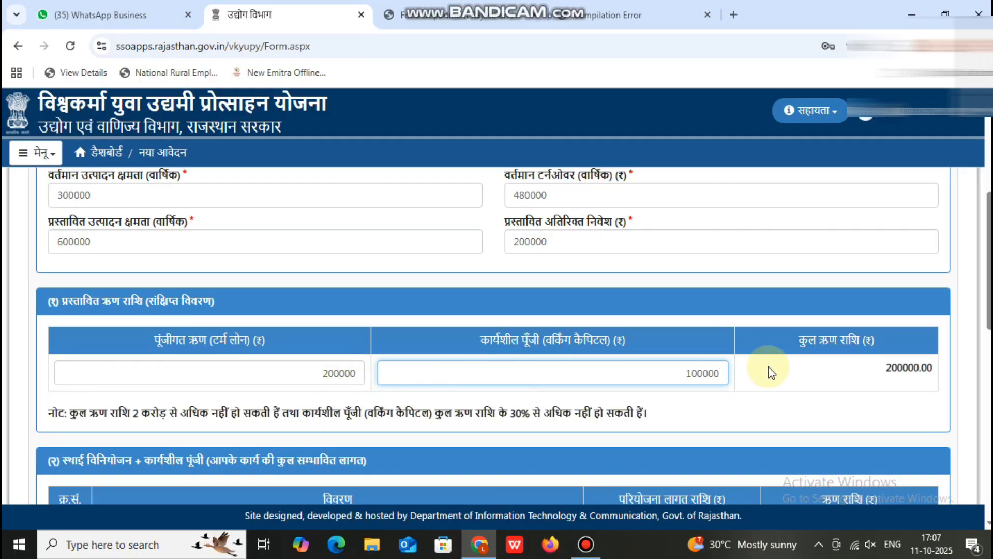
pyautogui.click(768, 366)
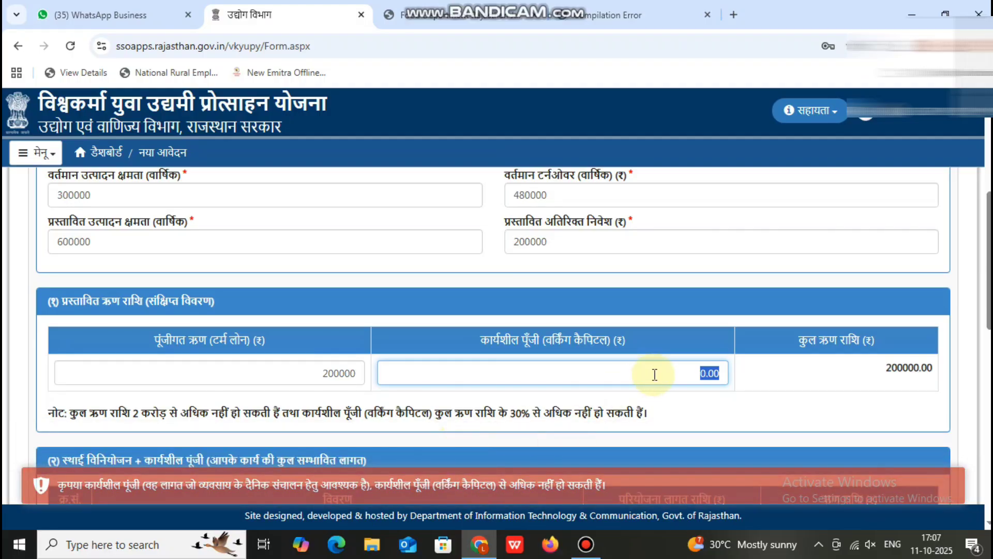
# Scroll down to the project cost table, passing through the machinery and equipment cost field.
pyautogui.scroll(-6, 655, 372)
pyautogui.click(723, 323)
pyautogui.scroll(-1, 723, 324)
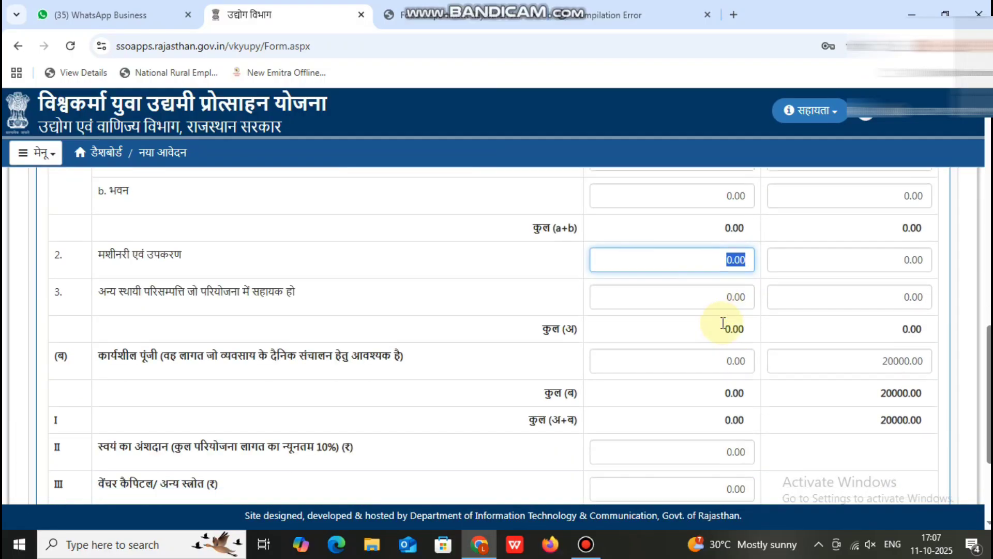
pyautogui.scroll(-2, 355, 378)
pyautogui.click(195, 352)
pyautogui.click(171, 398)
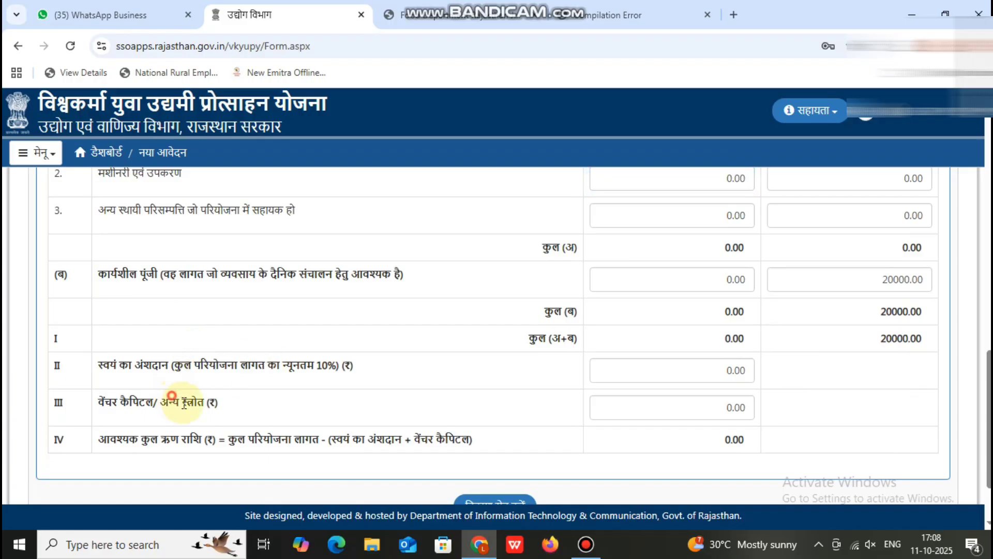
pyautogui.moveTo(200, 445); pyautogui.dragTo(331, 451)
pyautogui.scroll(-1, 534, 410)
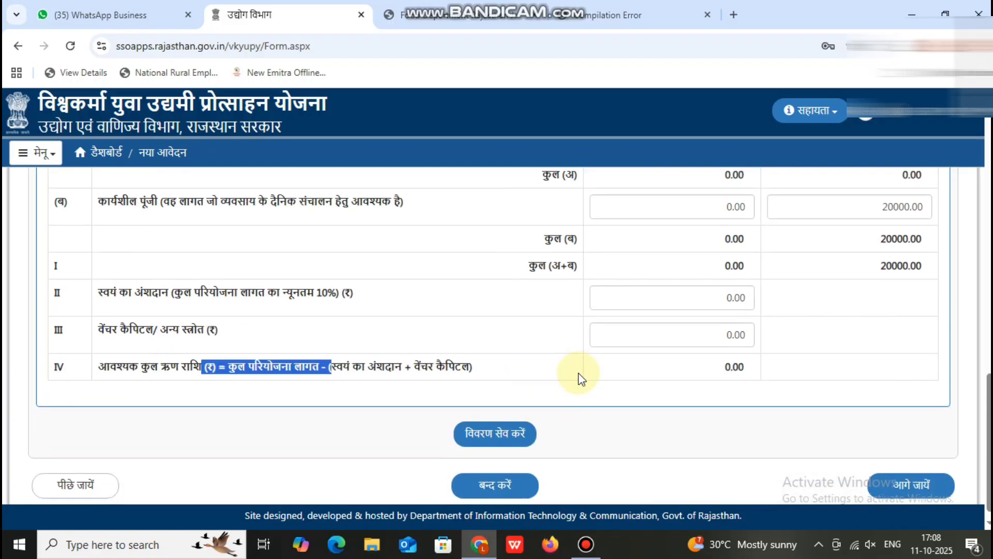
pyautogui.scroll(5, 600, 370)
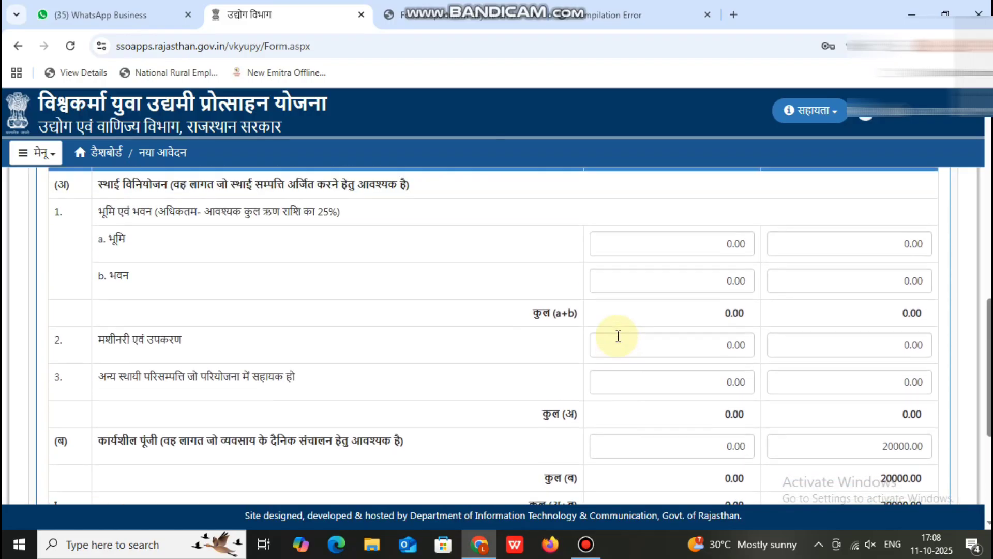
pyautogui.scroll(3, 427, 370)
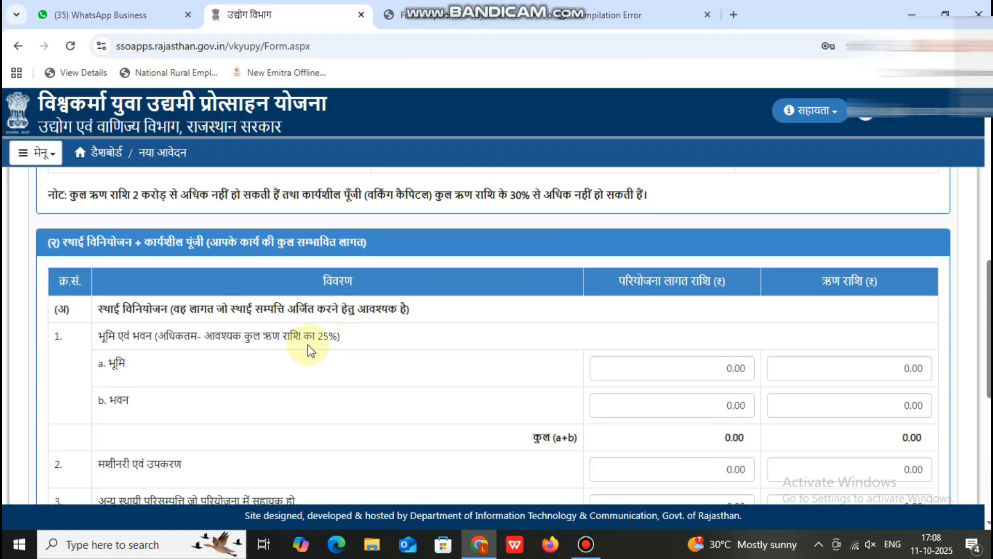
# Enter 20000 as both the land project cost and the land loan amount.
pyautogui.click(687, 375)
pyautogui.write('20000')
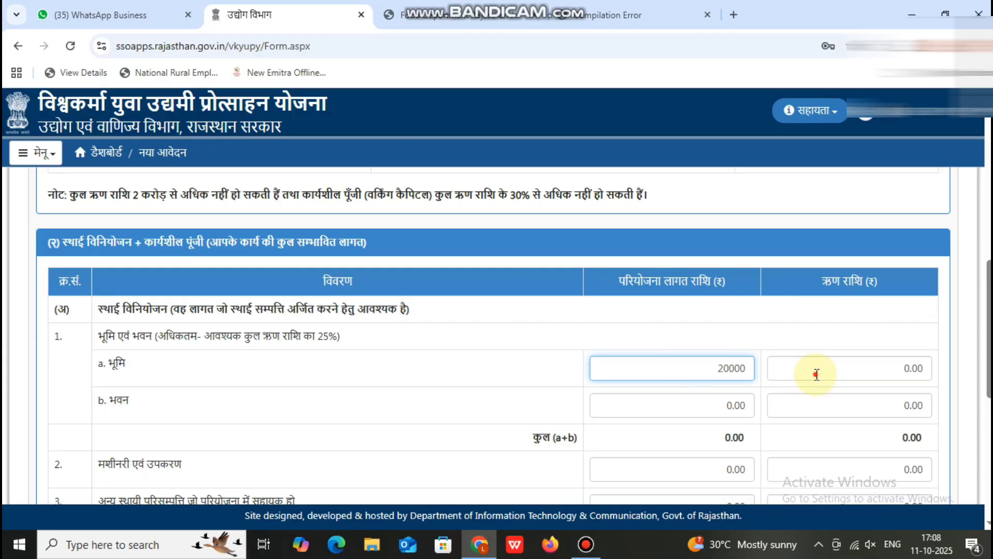
pyautogui.click(816, 375)
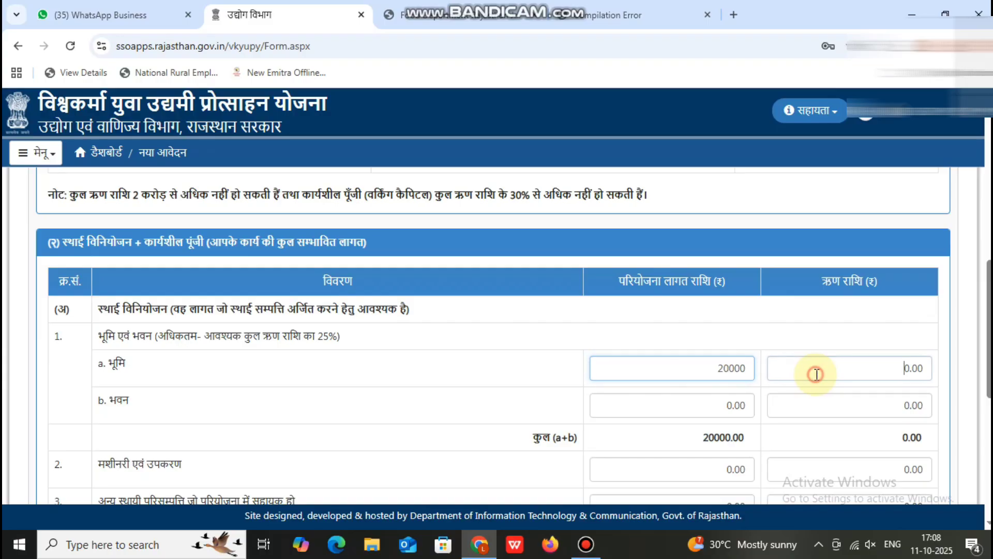
pyautogui.click(896, 376)
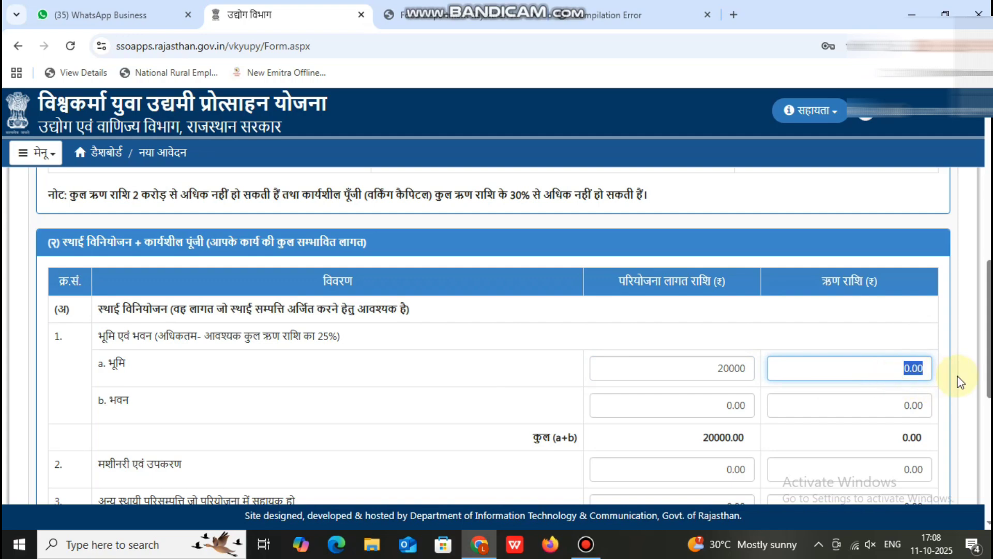
pyautogui.write('20000')
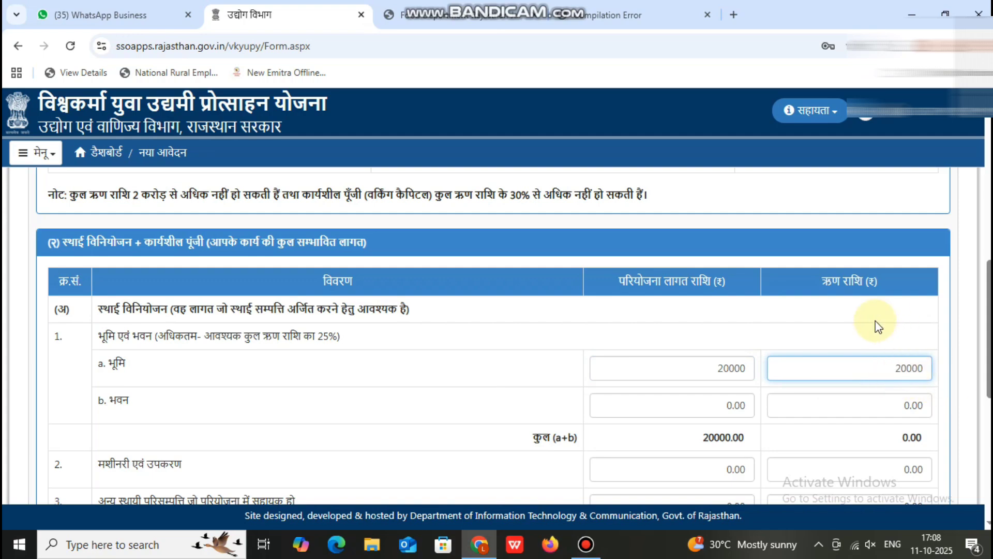
pyautogui.click(876, 326)
# Enter 2000 as both the building project cost and the building loan amount.
pyautogui.scroll(-1, 750, 370)
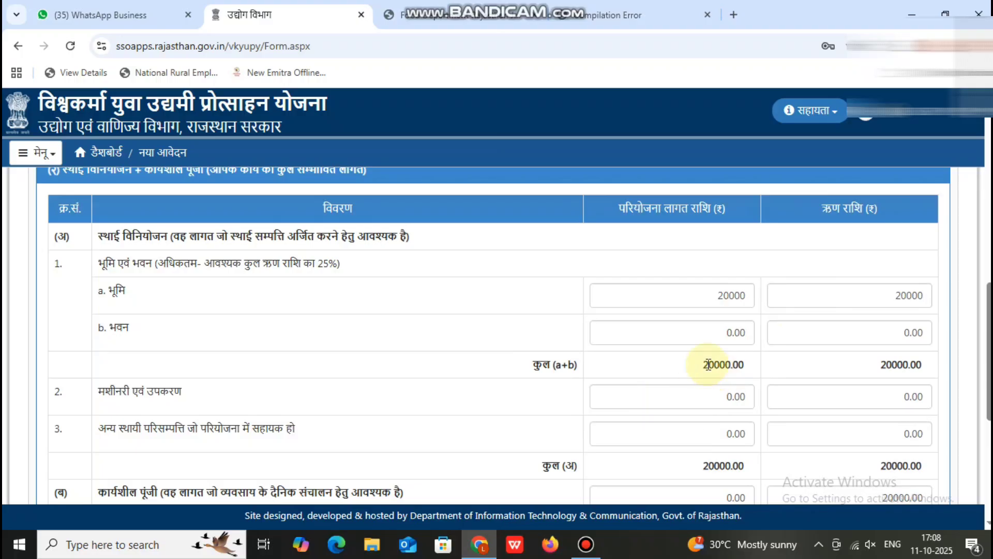
pyautogui.click(715, 333)
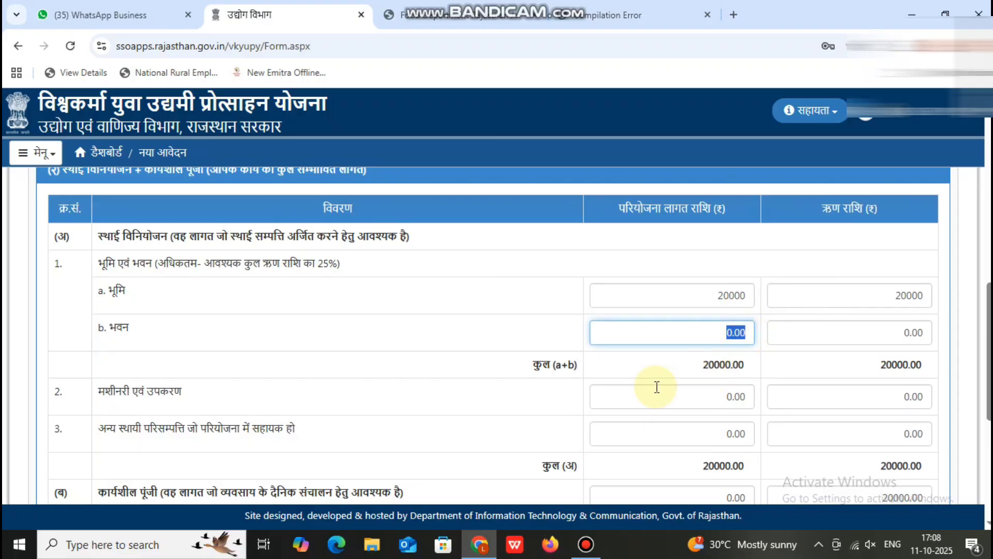
pyautogui.write('2000')
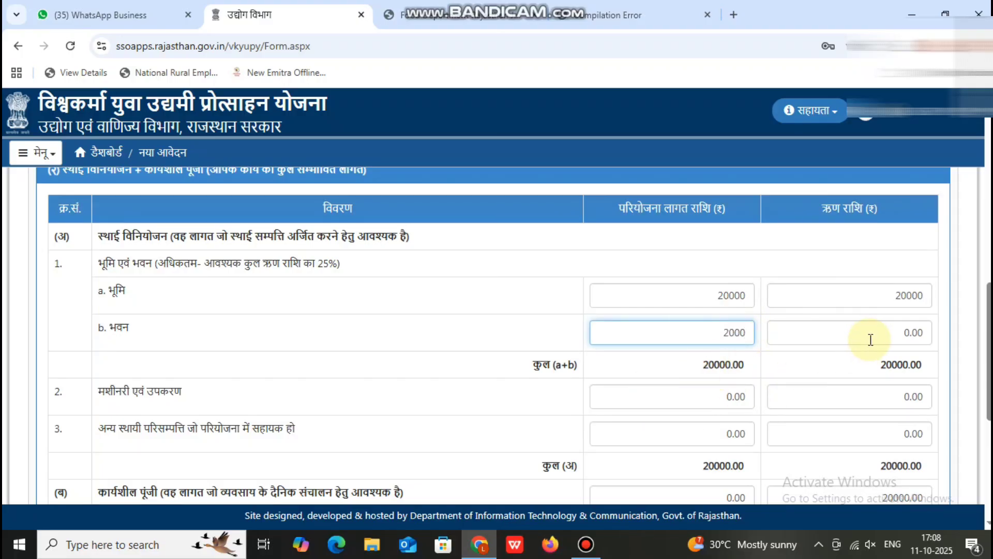
pyautogui.click(870, 335)
pyautogui.write('2000')
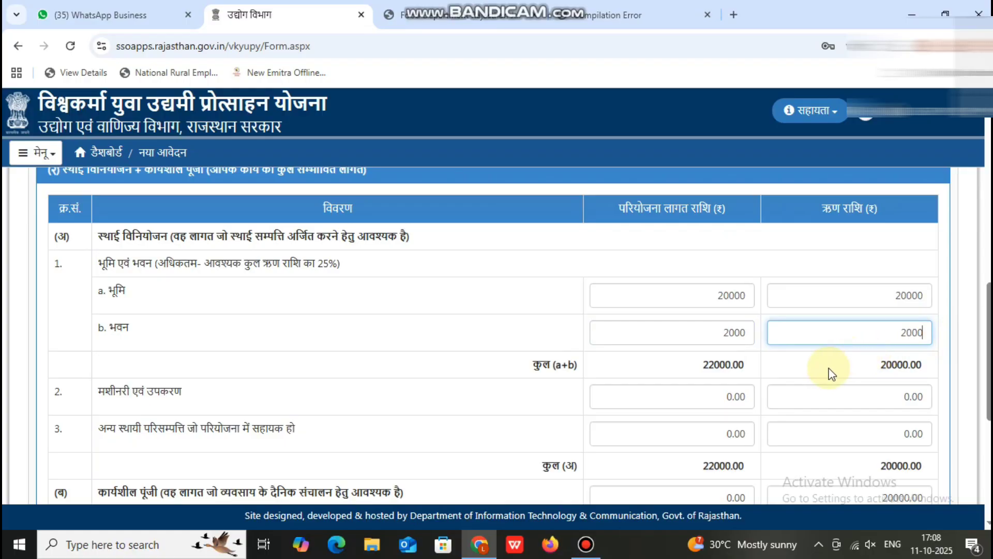
pyautogui.click(828, 368)
pyautogui.scroll(-3, 788, 372)
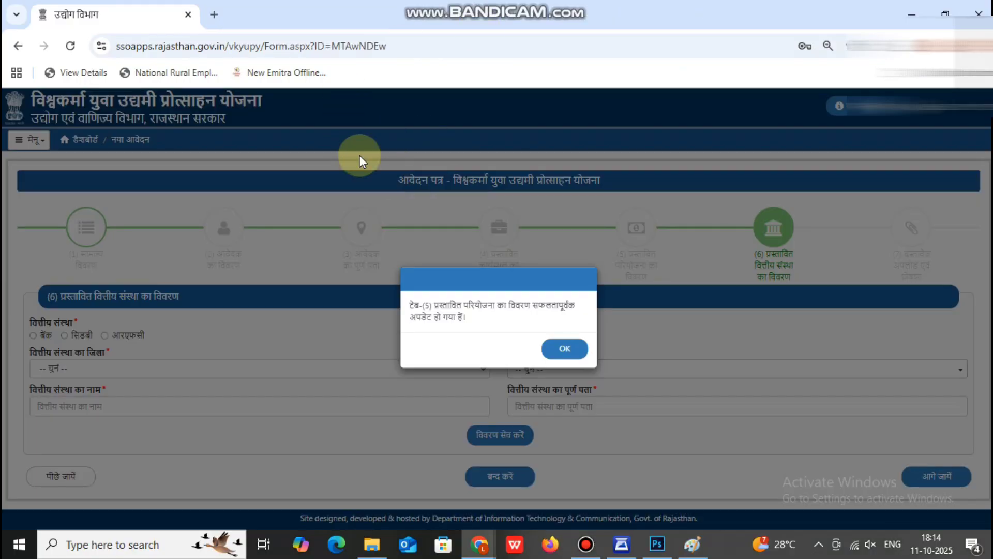
# Dismiss the saved confirmation, then choose Bank as institution type and राजसमन्द as district.
pyautogui.click(569, 357)
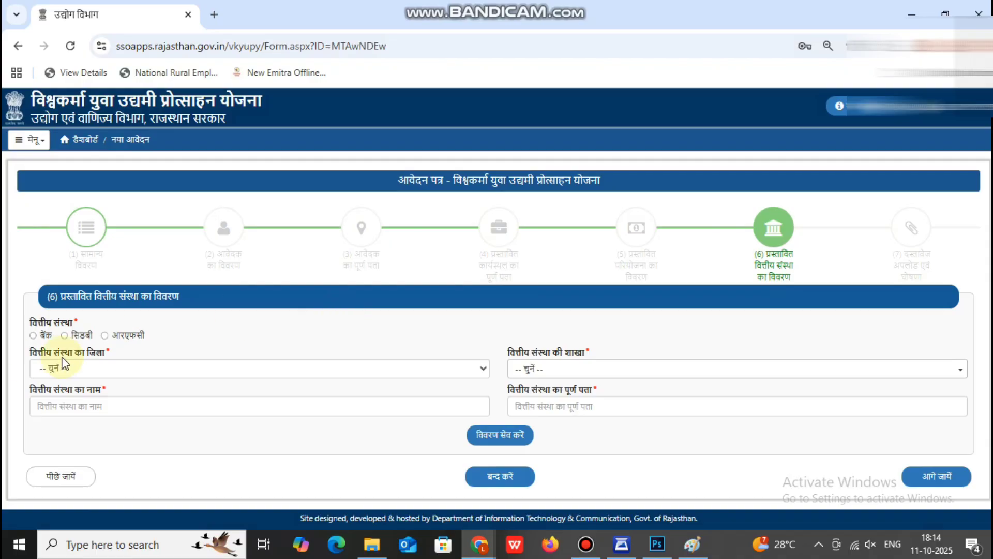
pyautogui.click(33, 335)
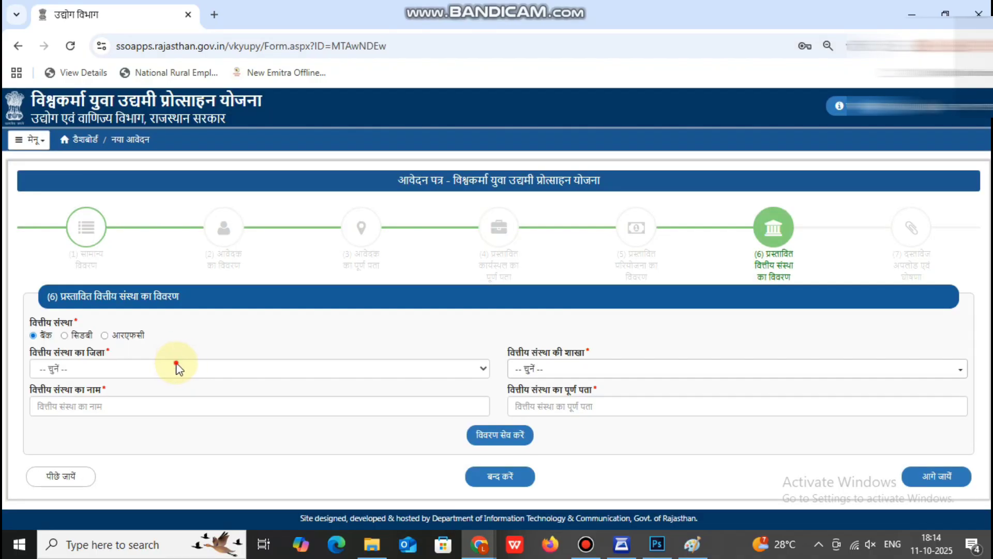
pyautogui.click(177, 369)
pyautogui.scroll(-6, 200, 310)
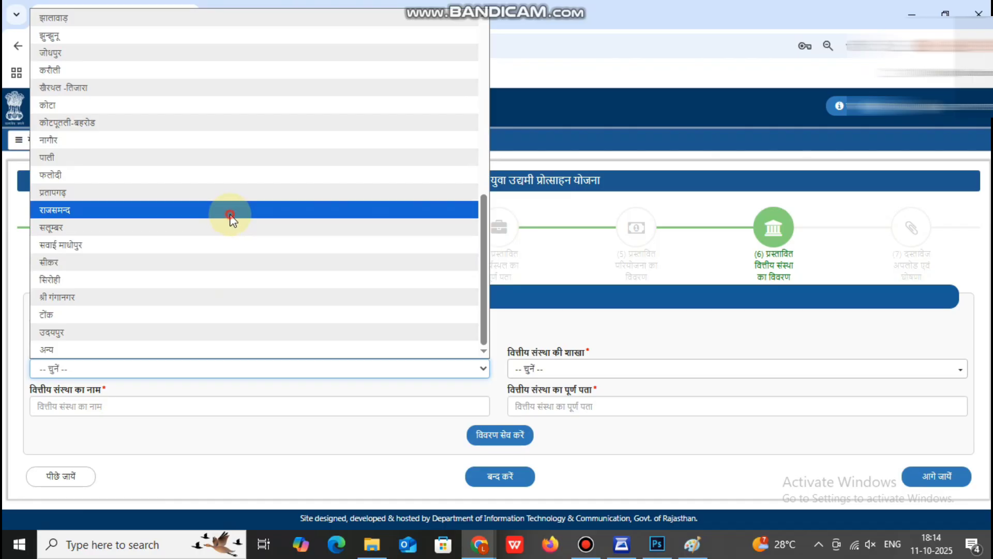
pyautogui.click(228, 212)
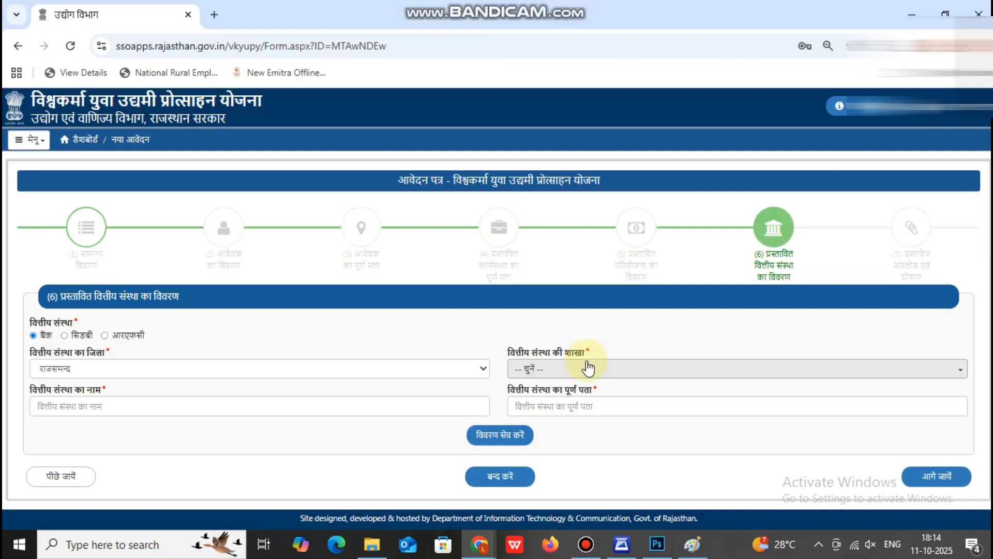
# Select the ICICI Bank branch and save the financial institution details.
pyautogui.click(588, 369)
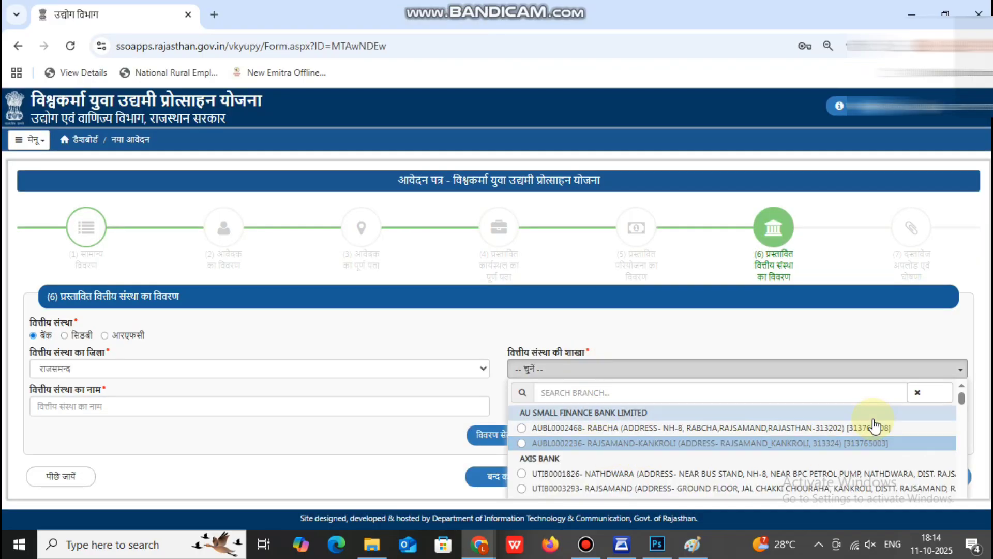
pyautogui.scroll(-5, 874, 425)
pyautogui.scroll(-6, 875, 426)
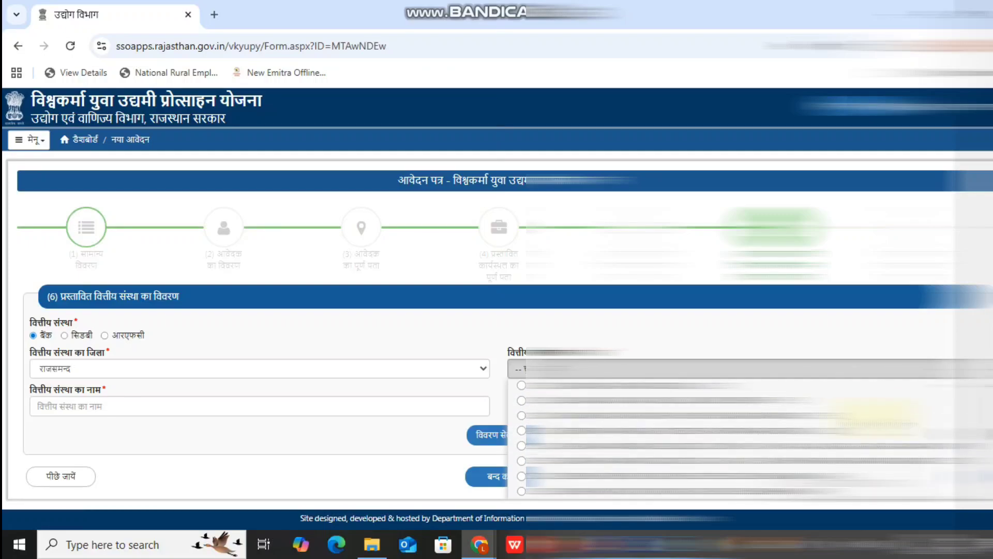
pyautogui.scroll(-3, 875, 425)
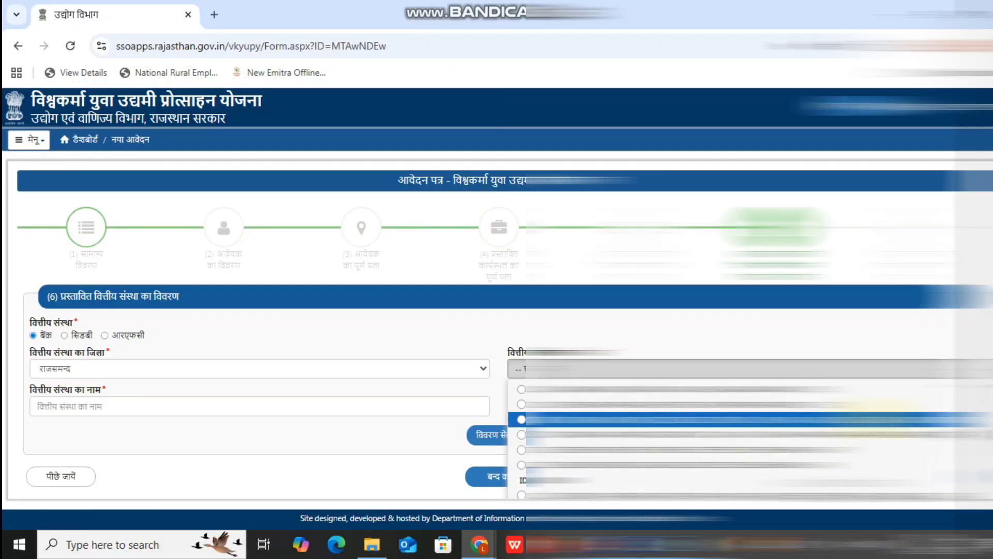
pyautogui.scroll(-3, 875, 425)
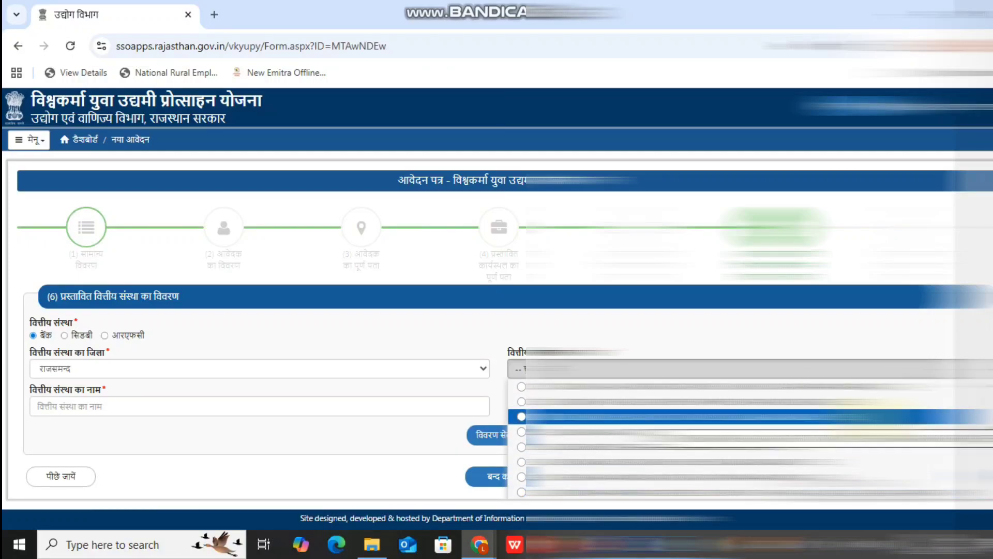
pyautogui.scroll(-3, 874, 426)
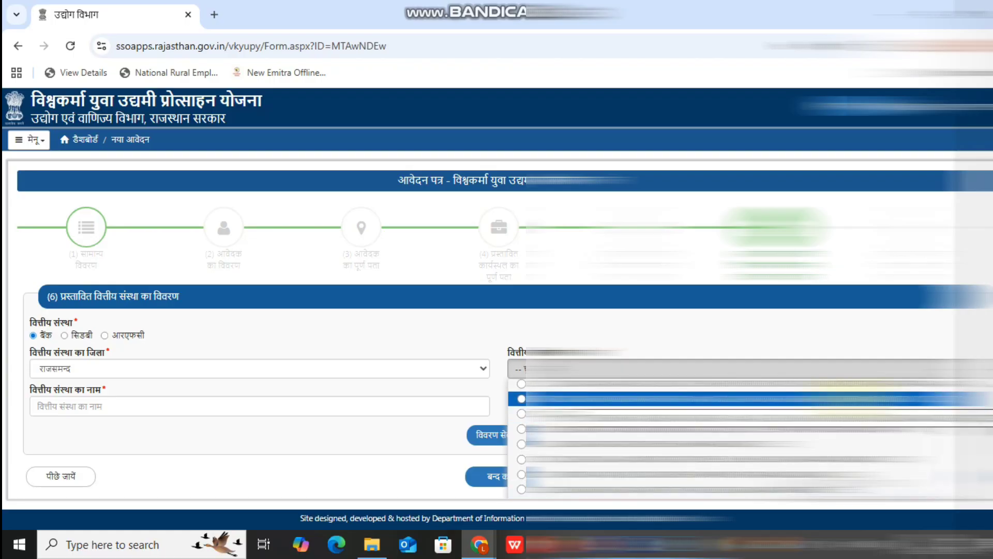
pyautogui.click(875, 398)
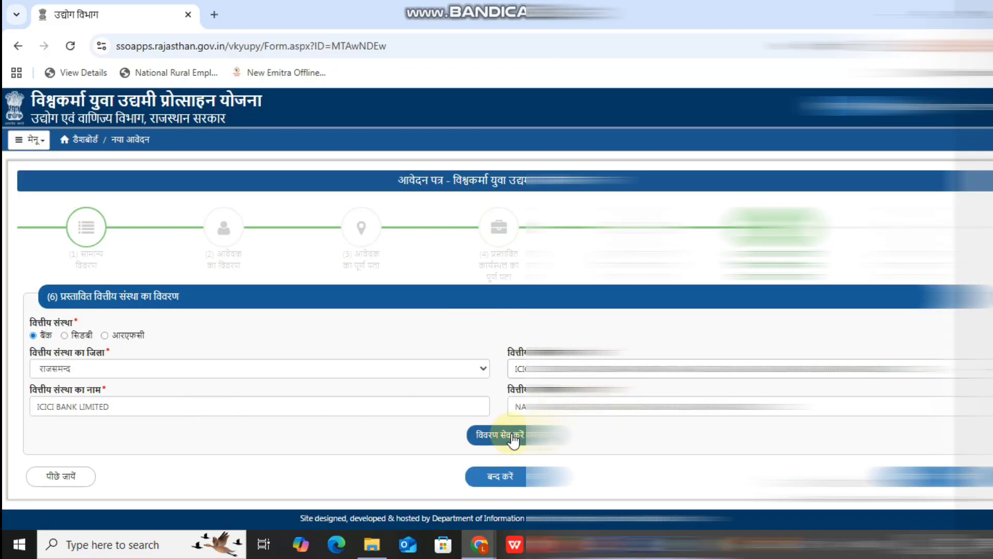
pyautogui.click(513, 437)
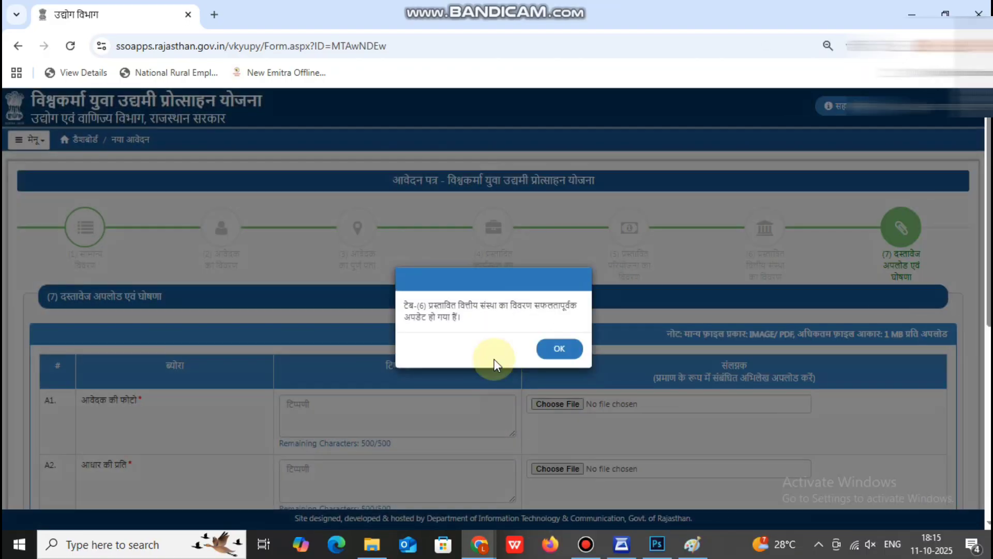
# Acknowledge the saved message and review the Aadhaar copy and project report document rows.
pyautogui.click(553, 356)
pyautogui.scroll(-1, 557, 356)
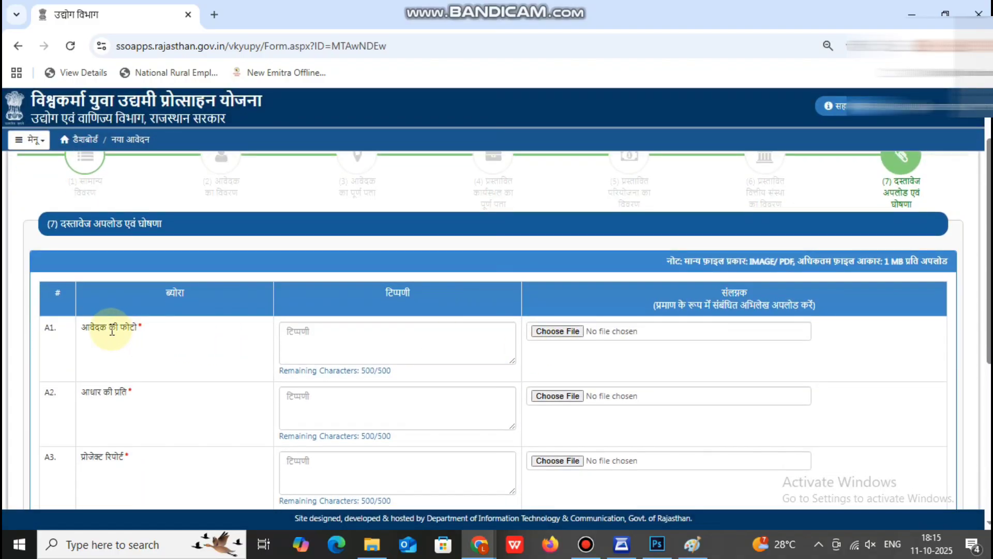
pyautogui.moveTo(749, 261); pyautogui.dragTo(803, 261)
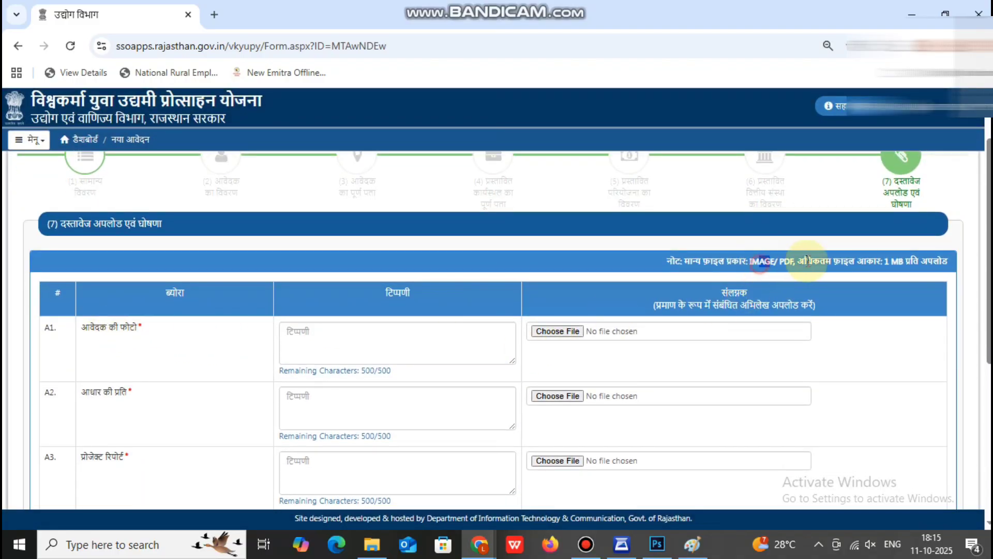
pyautogui.scroll(-1, 446, 336)
pyautogui.scroll(-1, 446, 336)
pyautogui.moveTo(82, 256); pyautogui.dragTo(151, 259)
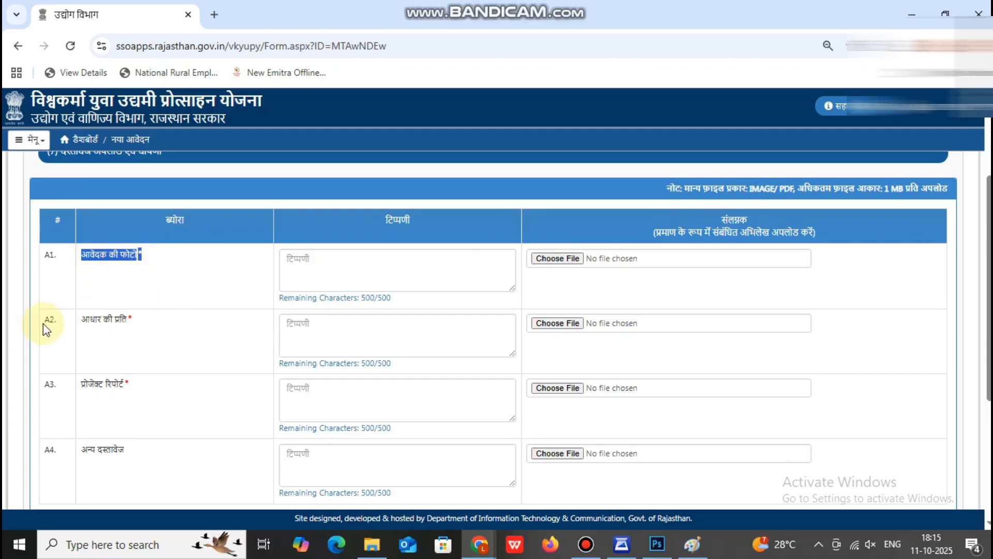
pyautogui.moveTo(82, 321); pyautogui.dragTo(210, 328)
pyautogui.moveTo(82, 385); pyautogui.dragTo(209, 393)
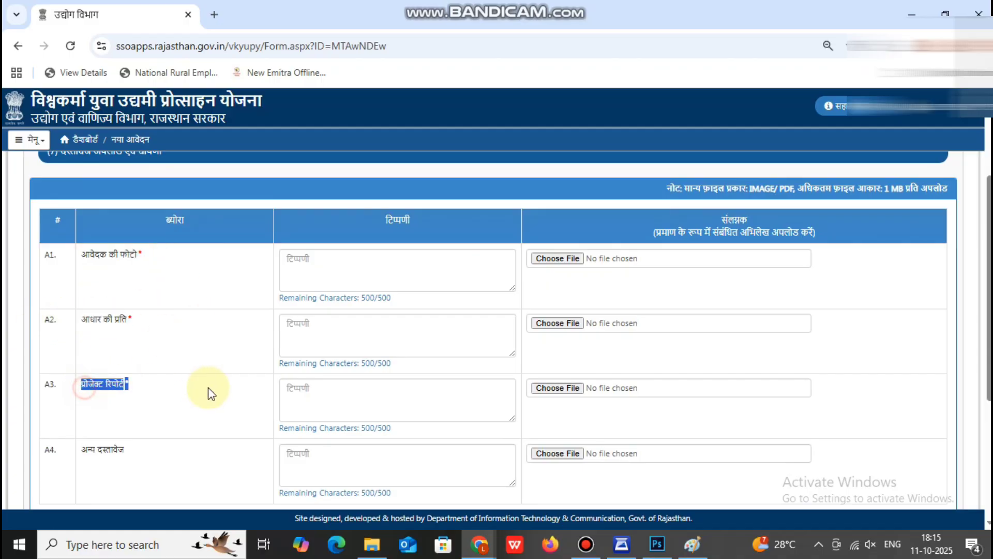
# Review the optional other documents row and the rest of the document upload section.
pyautogui.scroll(-3, 279, 370)
pyautogui.click(85, 233)
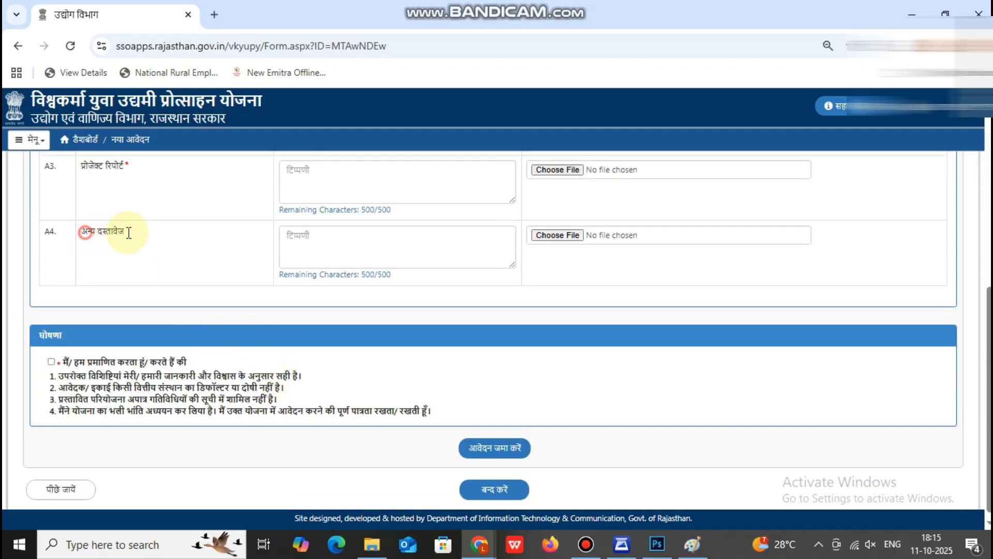
pyautogui.moveTo(85, 233); pyautogui.dragTo(129, 233)
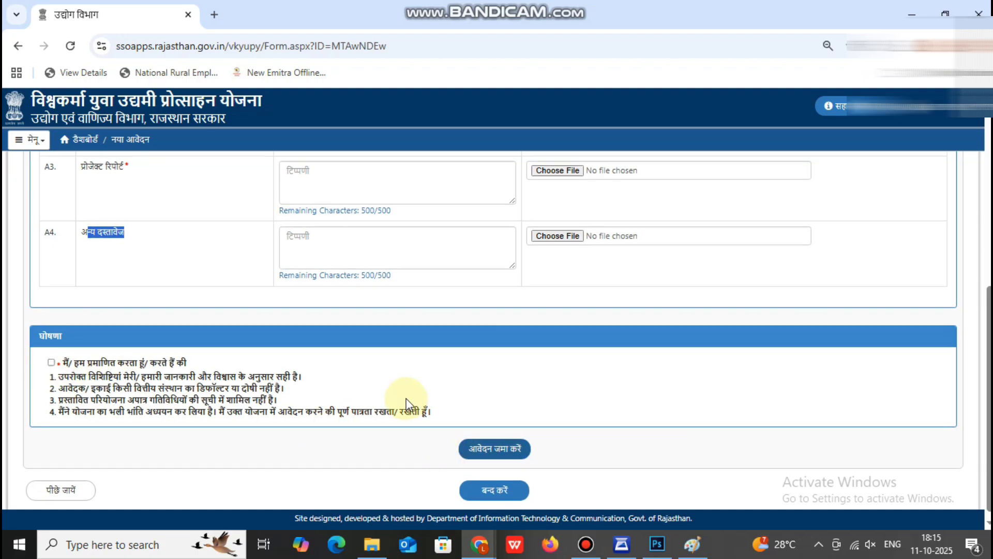
pyautogui.scroll(3, 406, 402)
pyautogui.moveTo(481, 8)
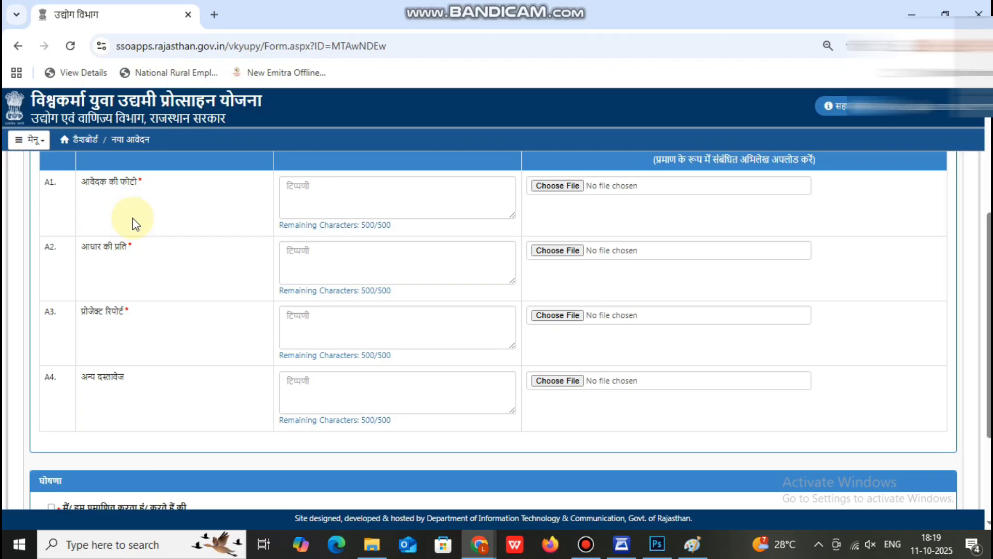
pyautogui.scroll(1, 133, 218)
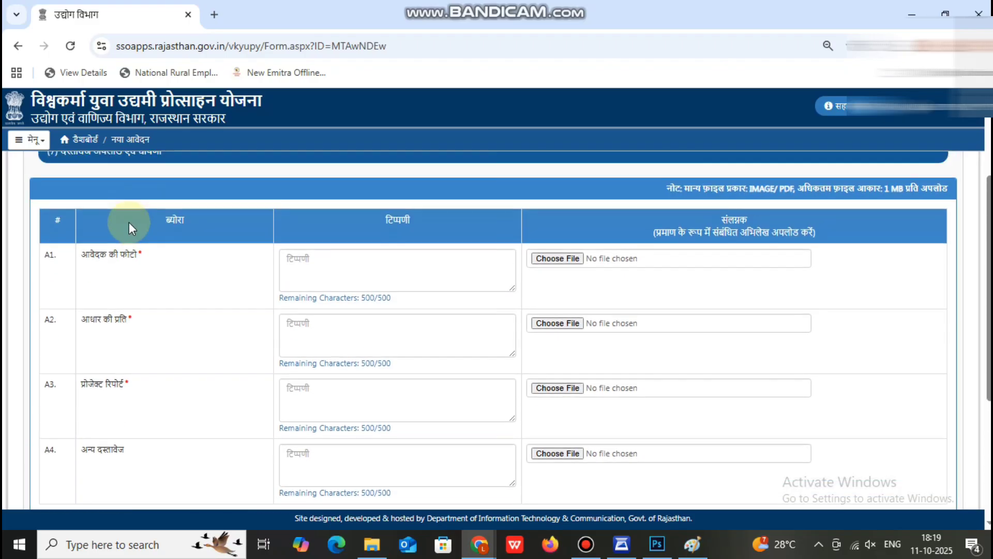
pyautogui.scroll(-1, 131, 226)
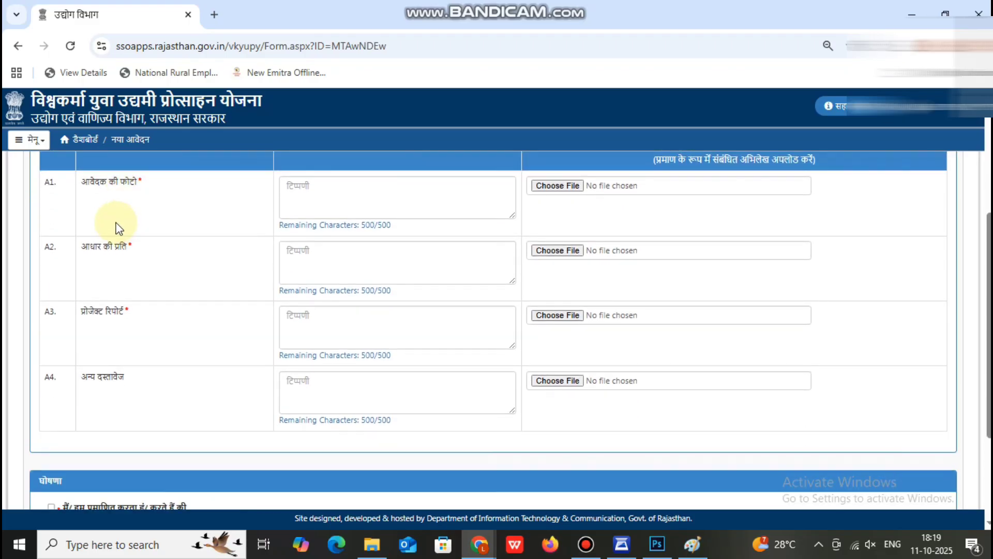
pyautogui.scroll(-2, 119, 228)
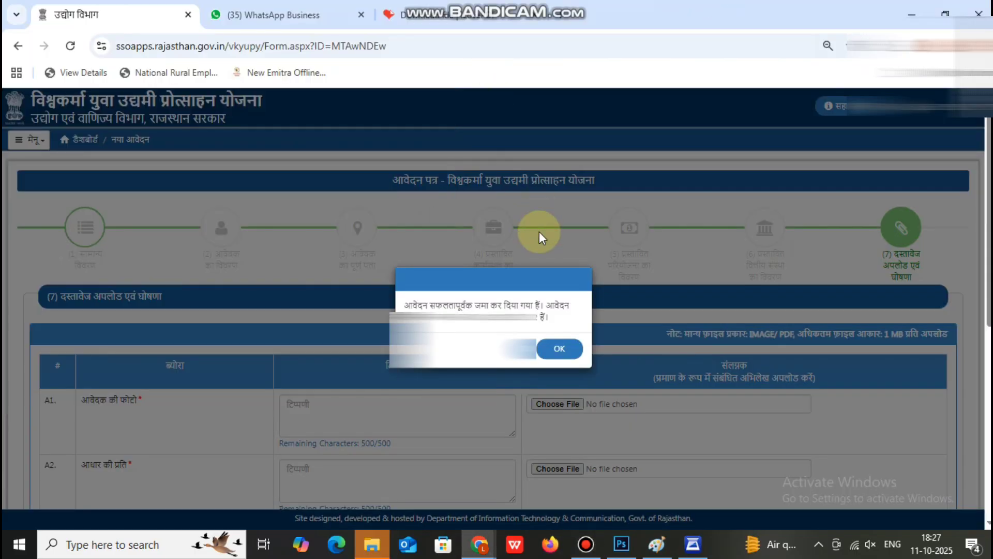
# Close the confirmation, check the ₹2,00,000 ICICI Bank row's status, and open its full details.
pyautogui.click(557, 350)
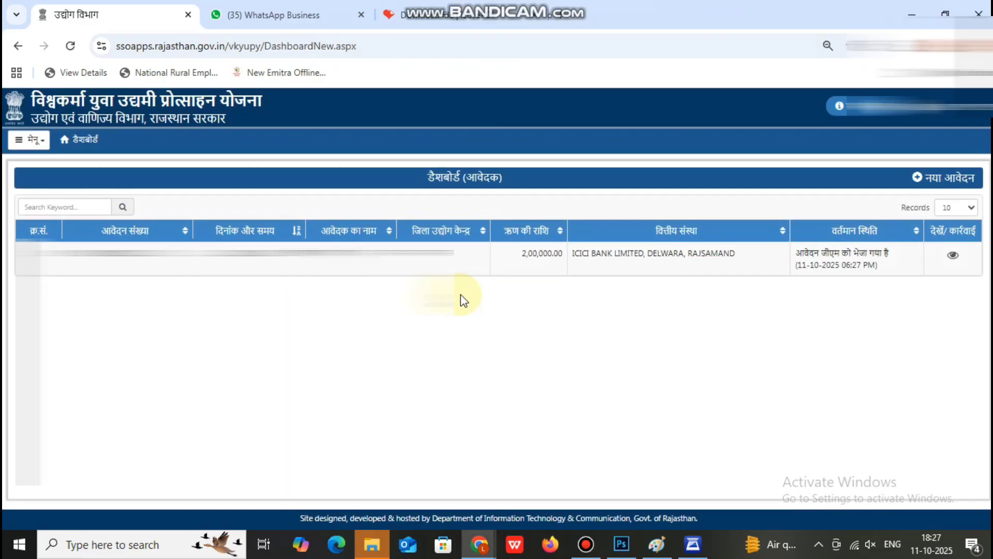
pyautogui.moveTo(797, 264); pyautogui.dragTo(640, 253)
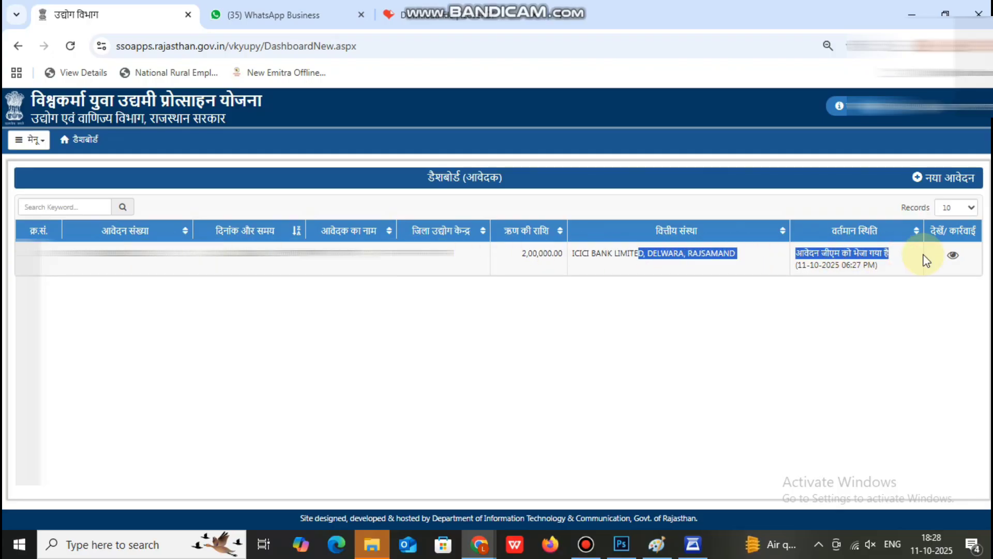
pyautogui.click(954, 256)
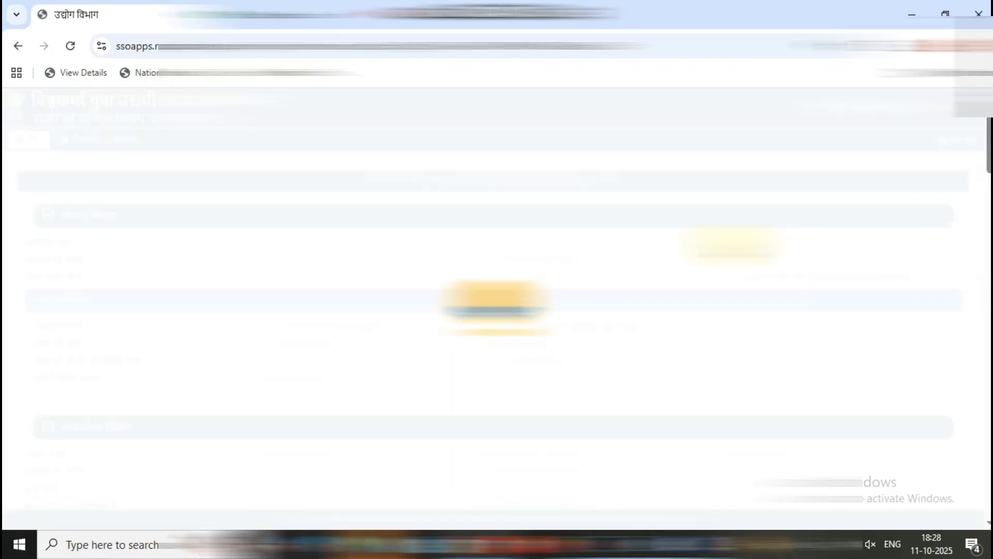
pyautogui.scroll(-2, 730, 244)
pyautogui.scroll(-20, 496, 331)
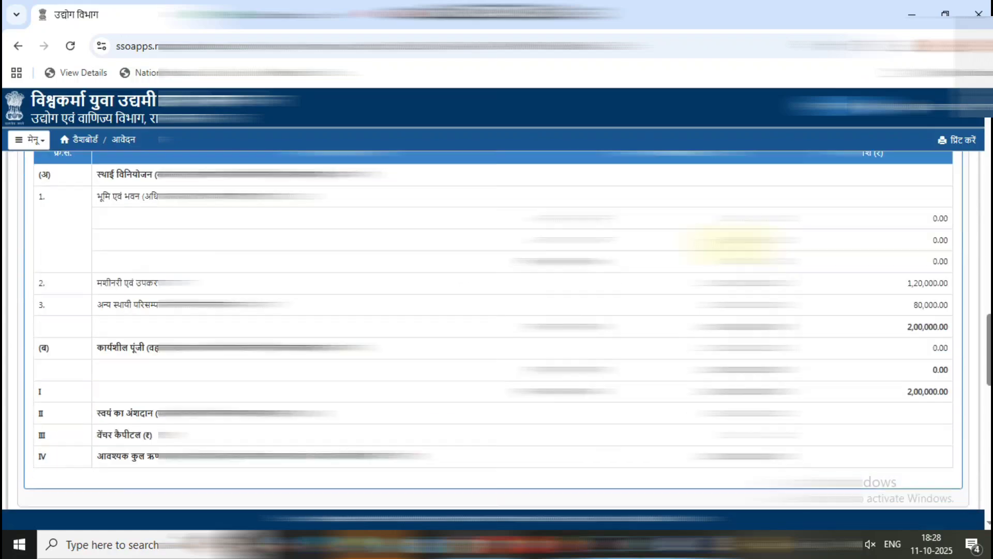
pyautogui.scroll(-4, 732, 246)
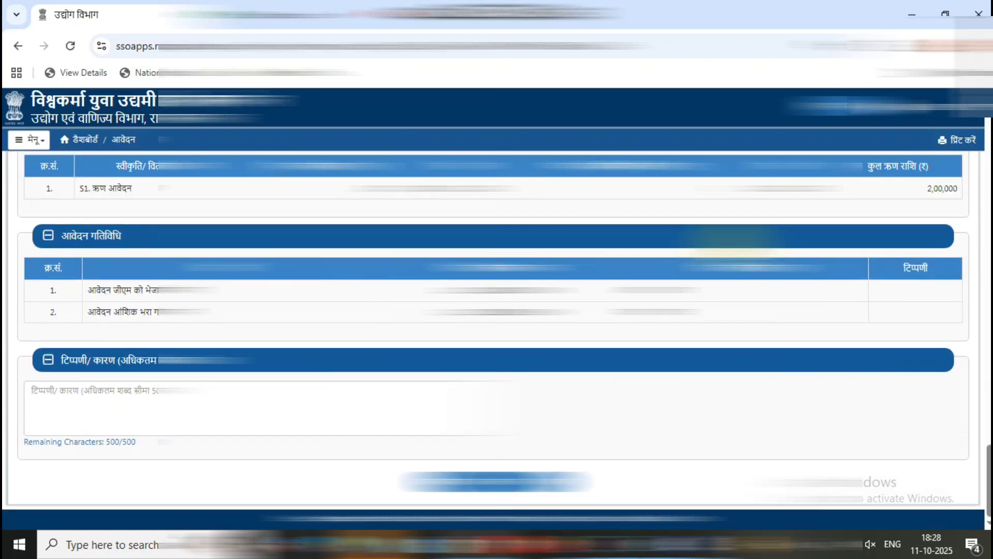
pyautogui.scroll(15, 732, 238)
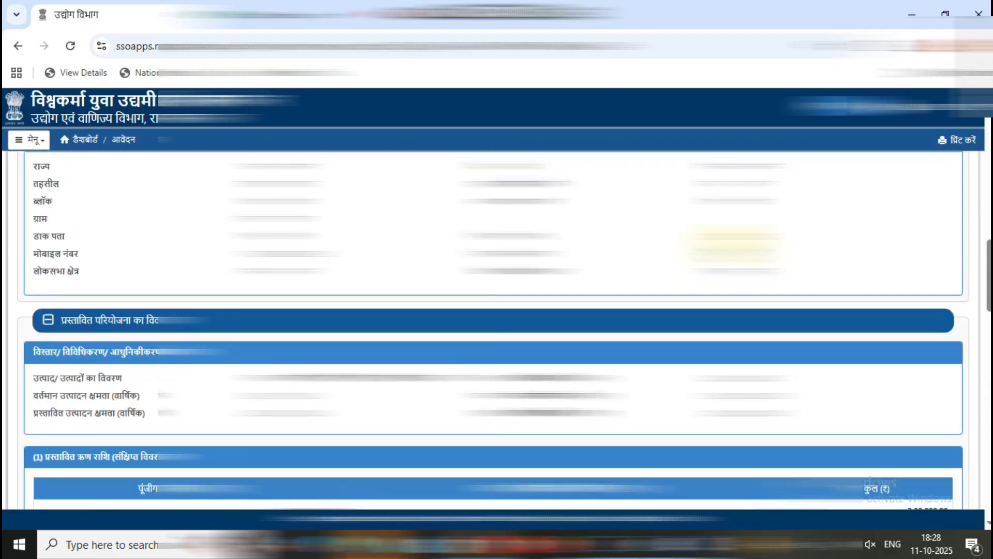
pyautogui.scroll(10, 735, 243)
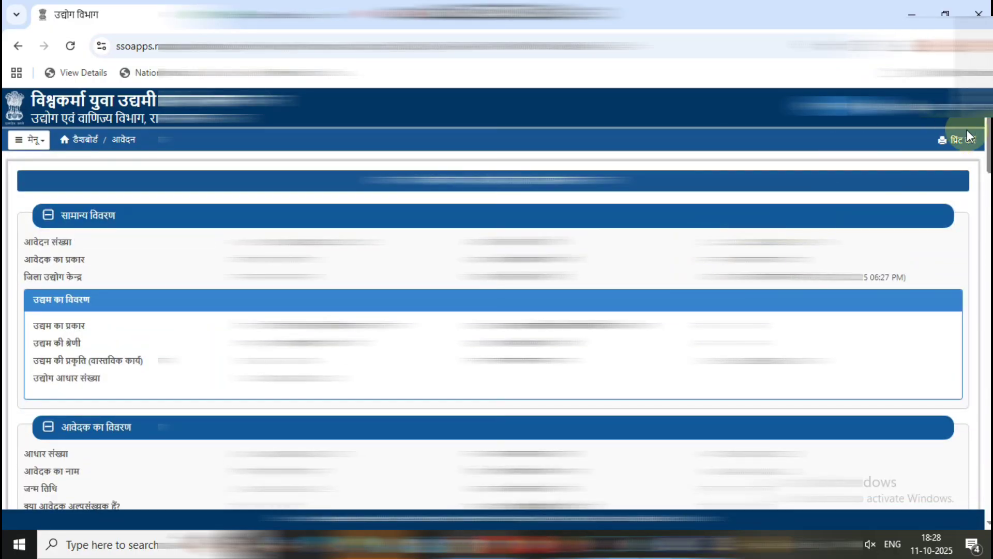
# Print the application details to PDF and save the file as 54T.
pyautogui.click(967, 143)
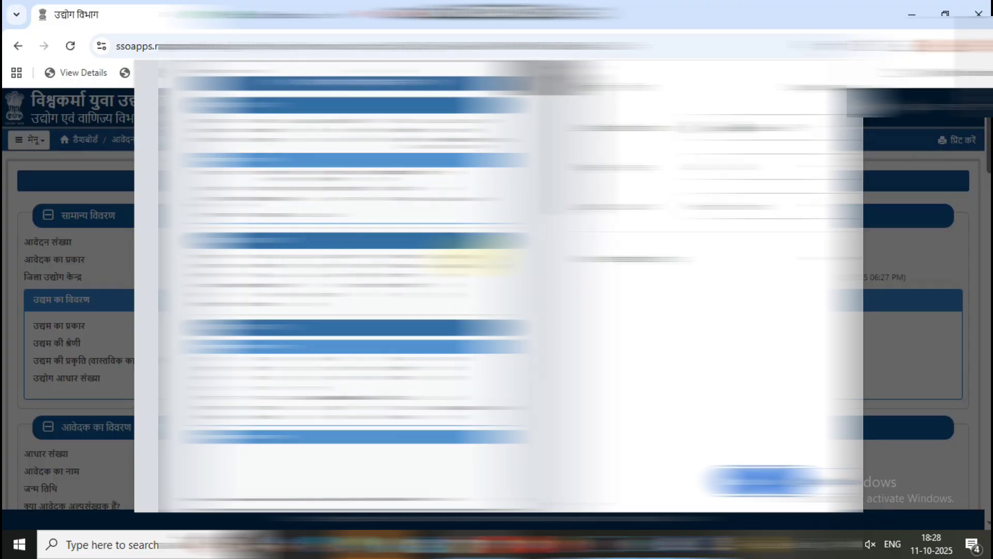
pyautogui.scroll(-5, 482, 291)
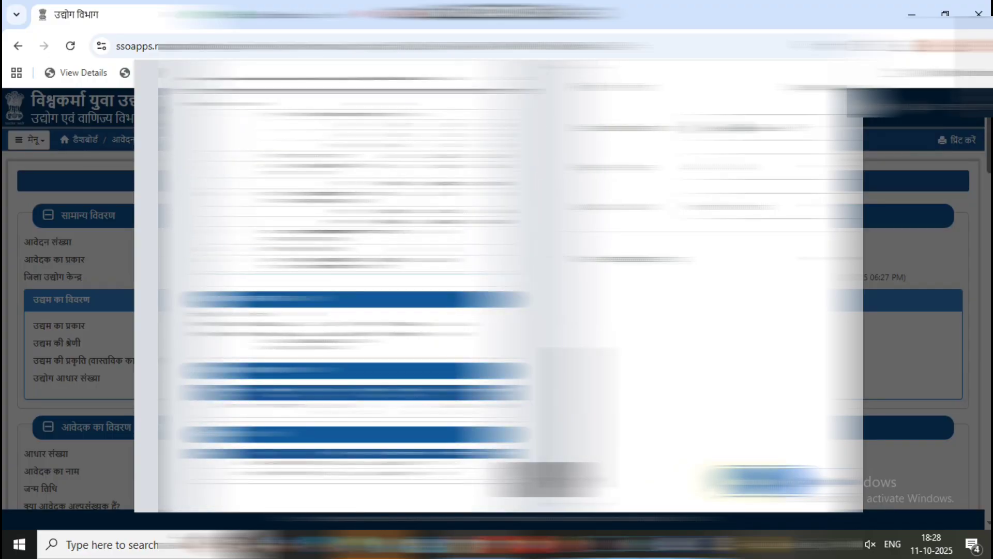
pyautogui.click(752, 484)
pyautogui.write('54T')
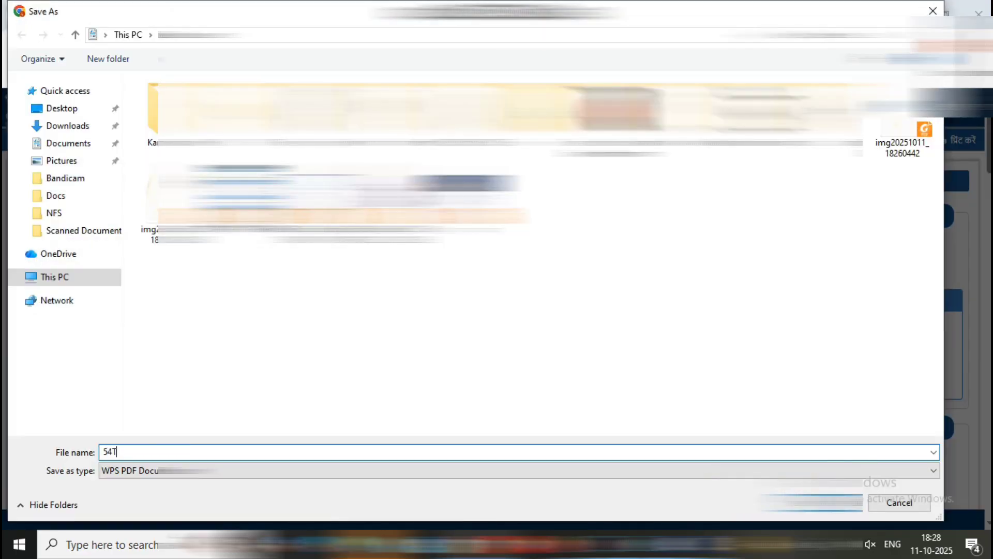
pyautogui.click(861, 496)
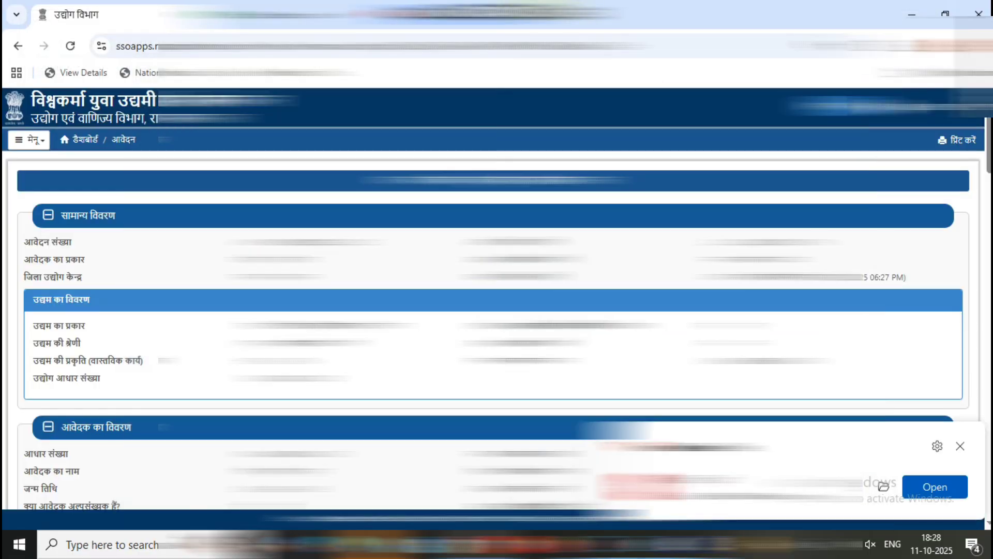